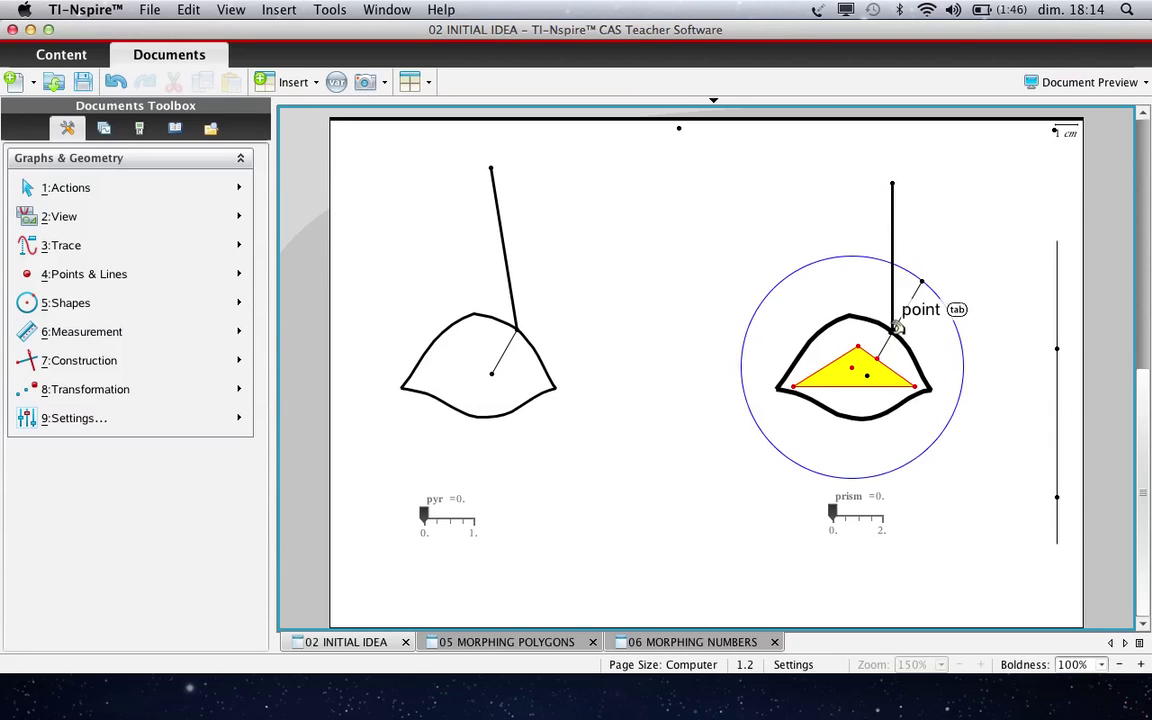
# - Drag the intersection point and the triangle's left-edge point down-left to swing both figures' linked segments
pyautogui.moveTo(893, 333); pyautogui.dragTo(846, 342)
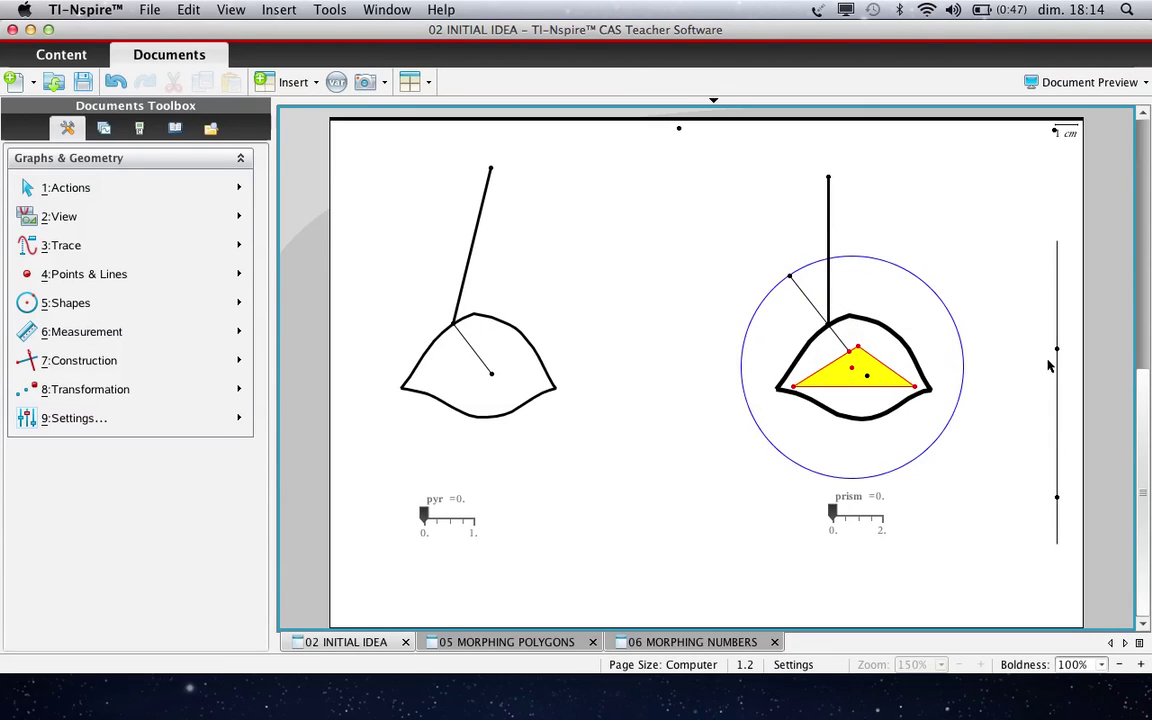
pyautogui.moveTo(857, 358)
pyautogui.mouseDown()
pyautogui.moveTo(849, 336)
pyautogui.moveTo(838, 358)
pyautogui.mouseUp()
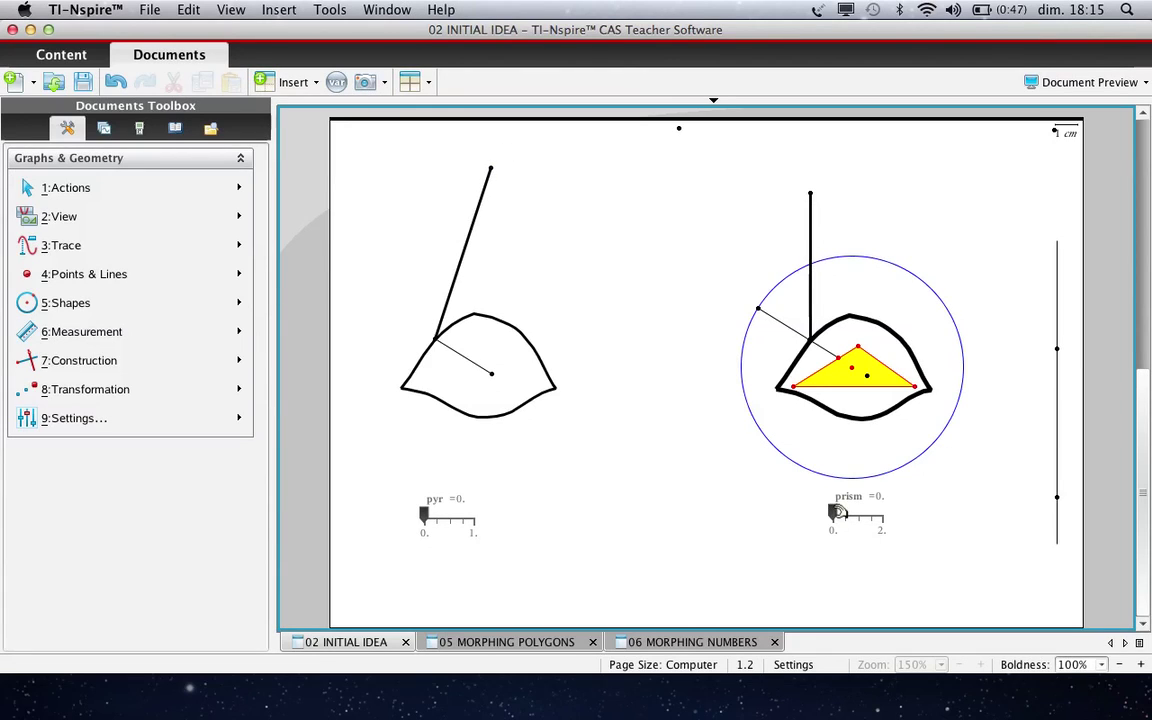
# - Set prism to 1.9 and pyr to .8, reshape via the triangle apex, and label the cone locus
pyautogui.moveTo(836, 512); pyautogui.dragTo(873, 510)
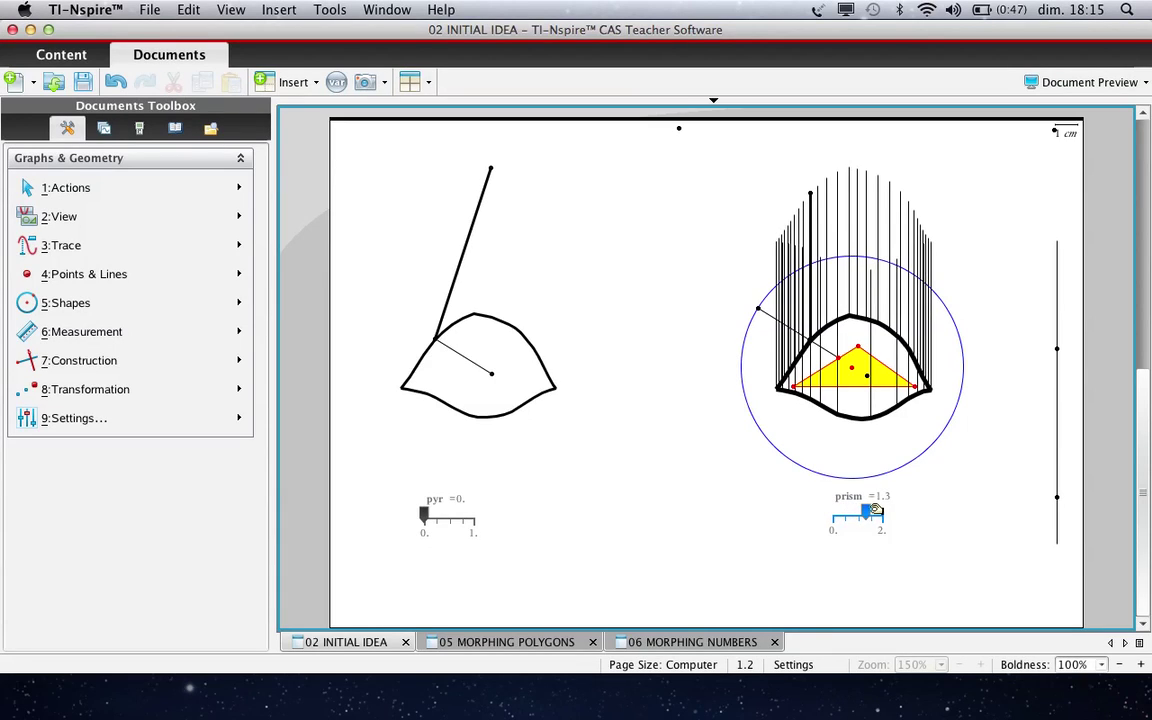
pyautogui.moveTo(876, 510); pyautogui.dragTo(890, 510)
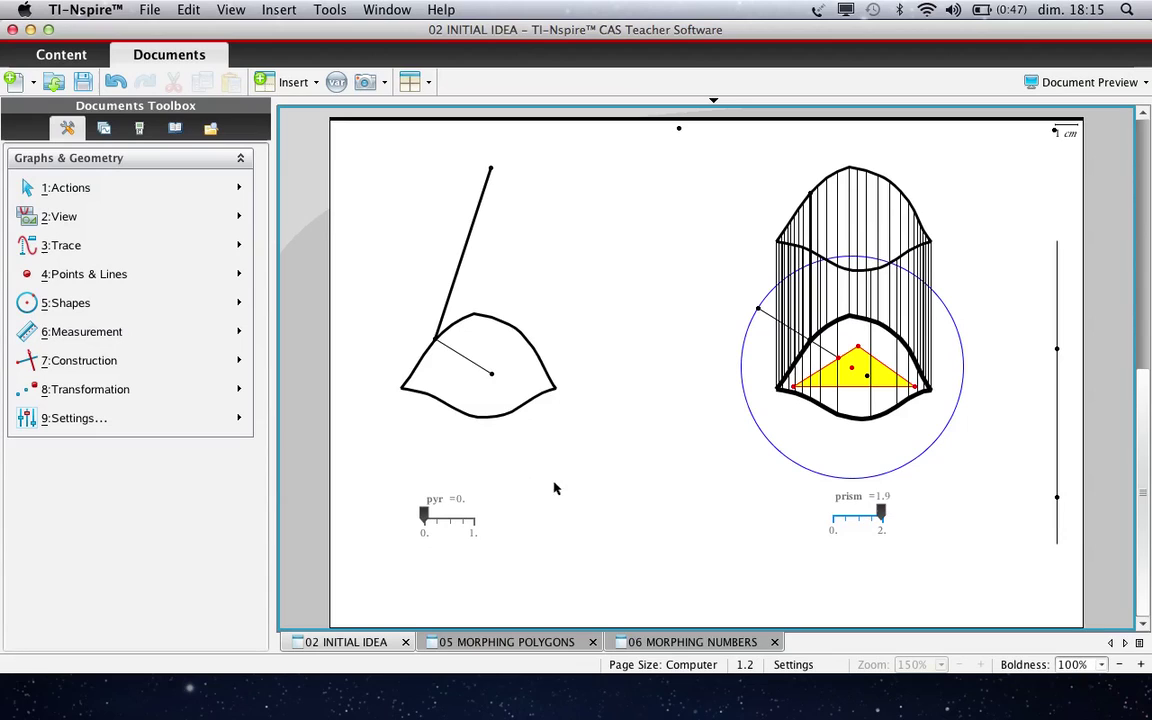
pyautogui.moveTo(424, 515); pyautogui.dragTo(478, 502)
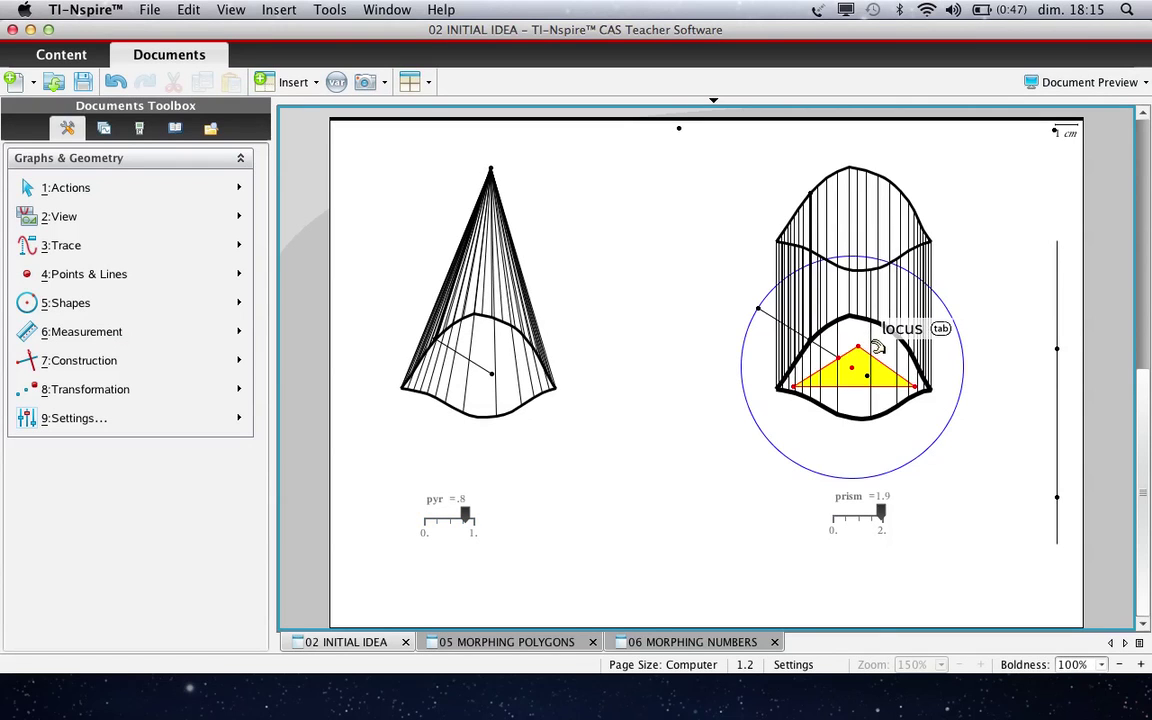
pyautogui.moveTo(858, 345)
pyautogui.mouseDown()
pyautogui.moveTo(888, 358)
pyautogui.moveTo(874, 366)
pyautogui.moveTo(862, 355)
pyautogui.moveTo(872, 348)
pyautogui.mouseUp()
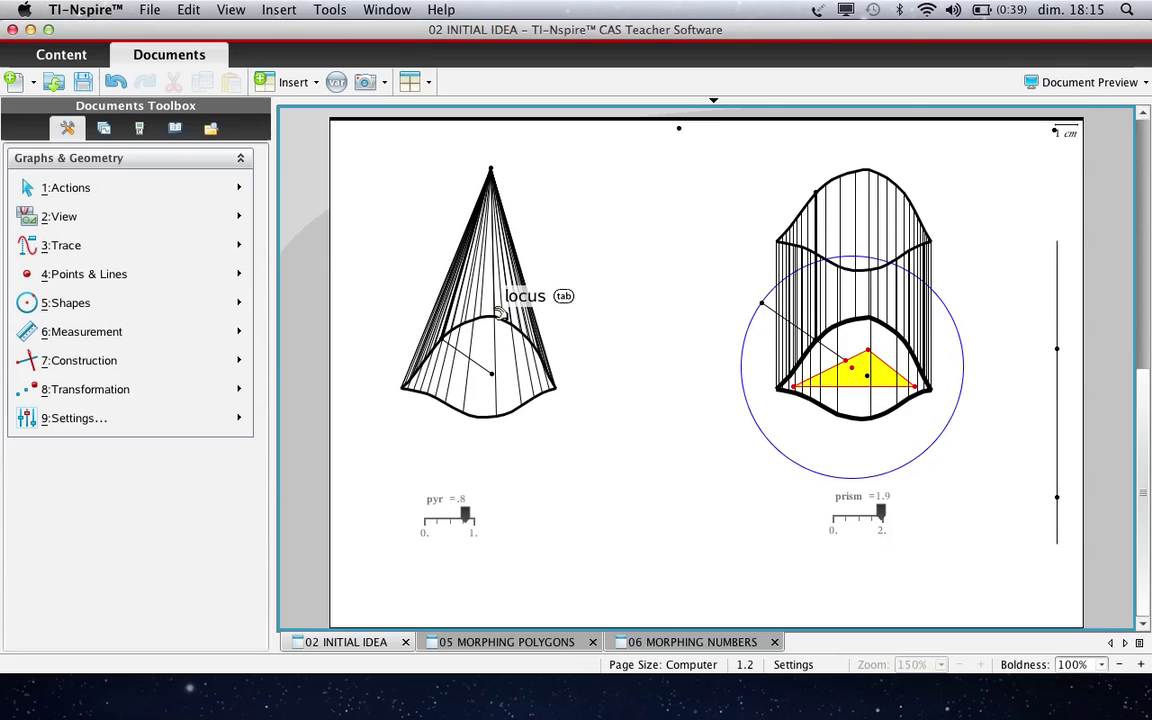
pyautogui.moveTo(497, 313); pyautogui.dragTo(541, 308)
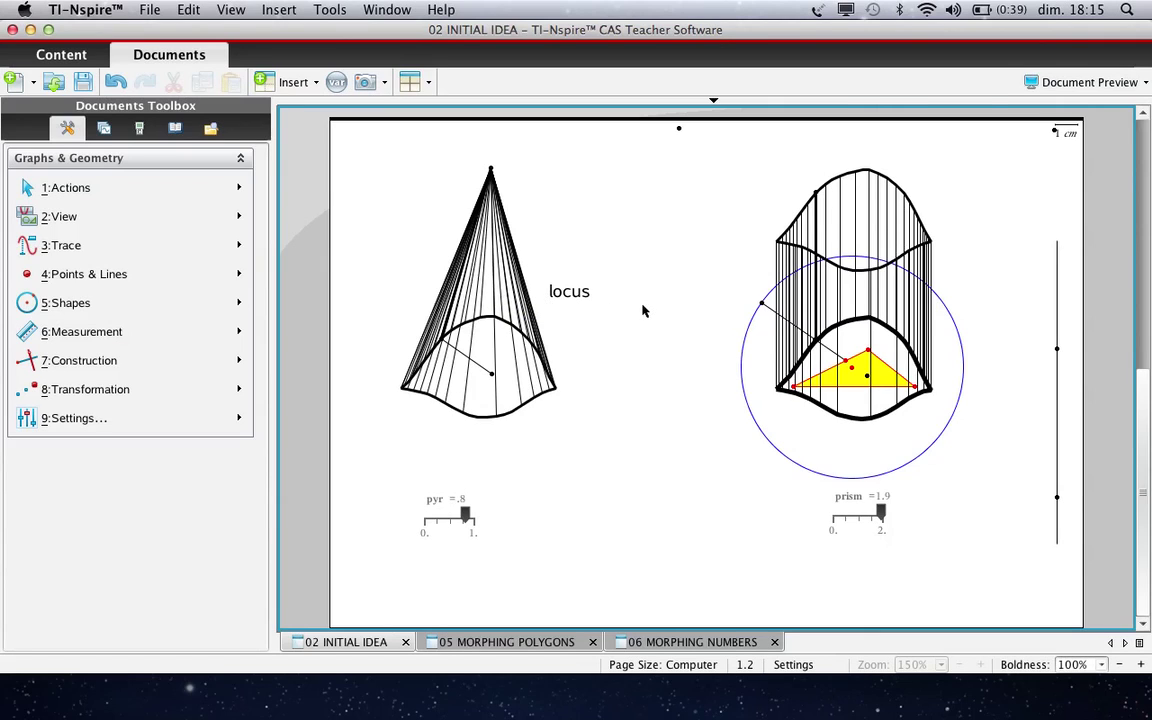
pyautogui.press('super+Tab')
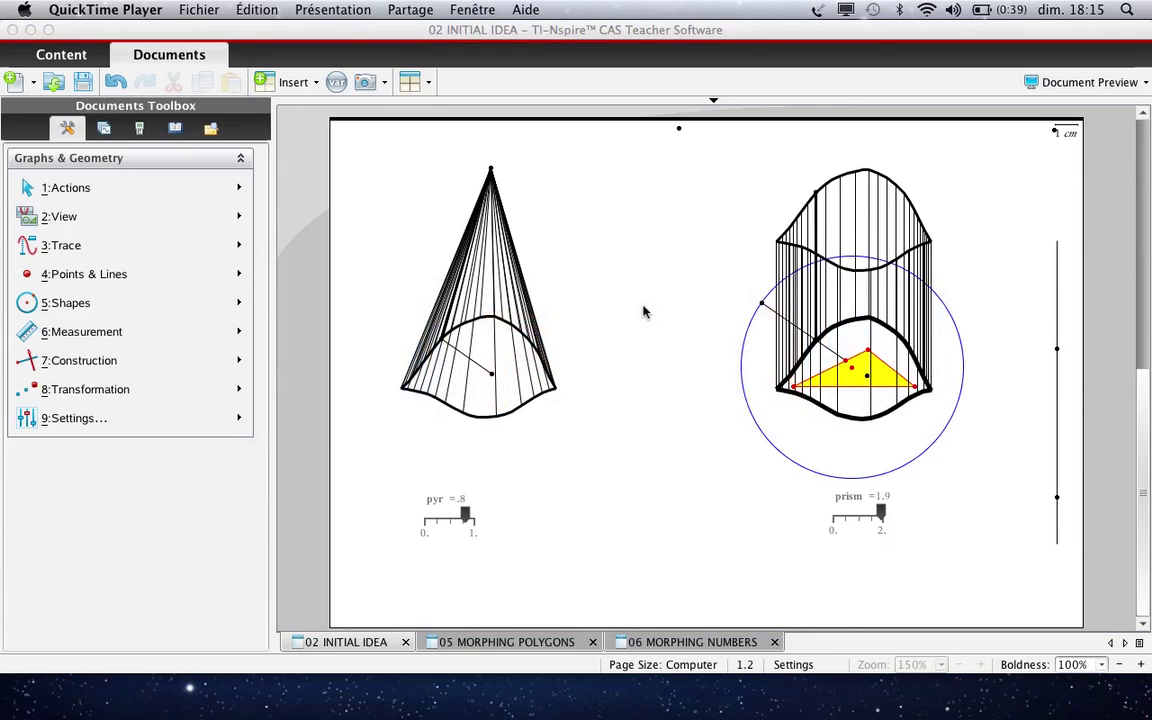
pyautogui.press('super+Tab')
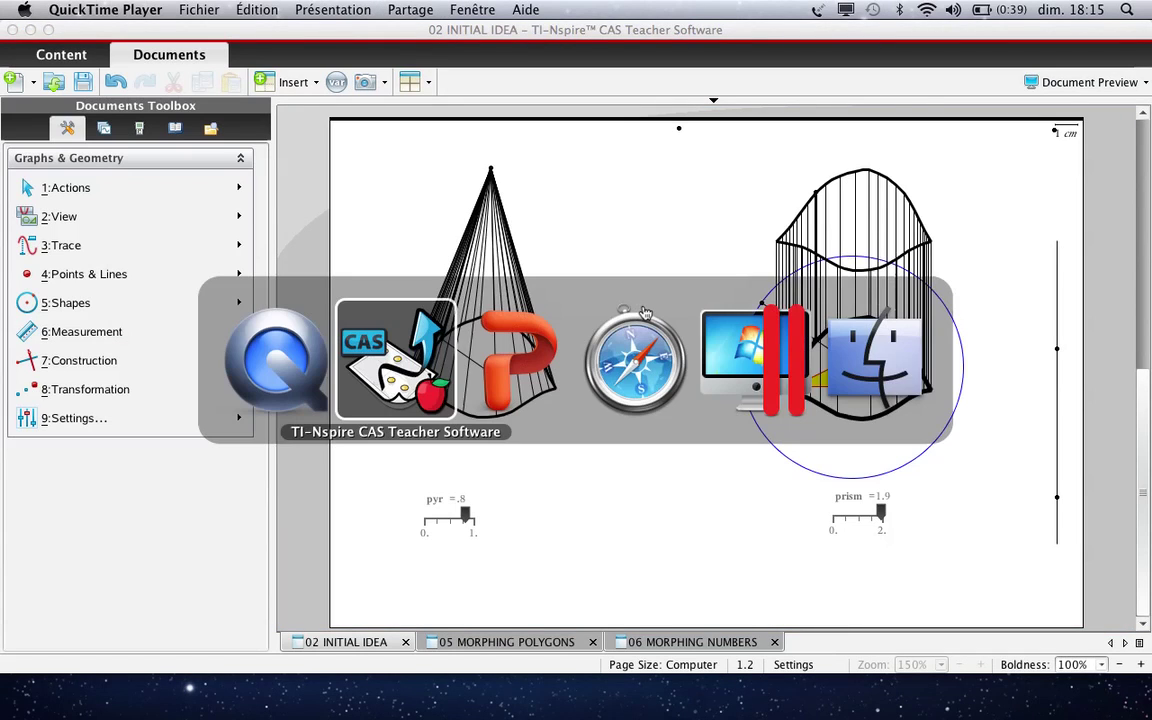
pyautogui.press('super+Tab')
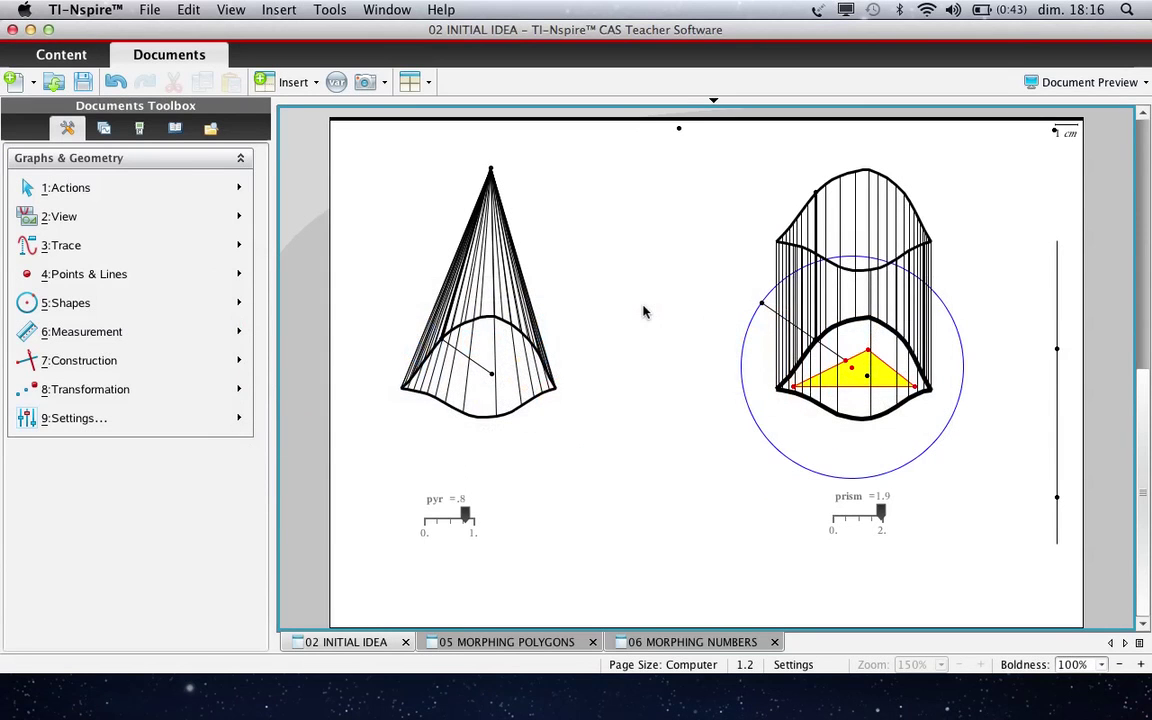
# - In 05 MORPHING POLYGONS, mark the ray–polygon intersection and lower the slider to 0.515
pyautogui.click(537, 645)
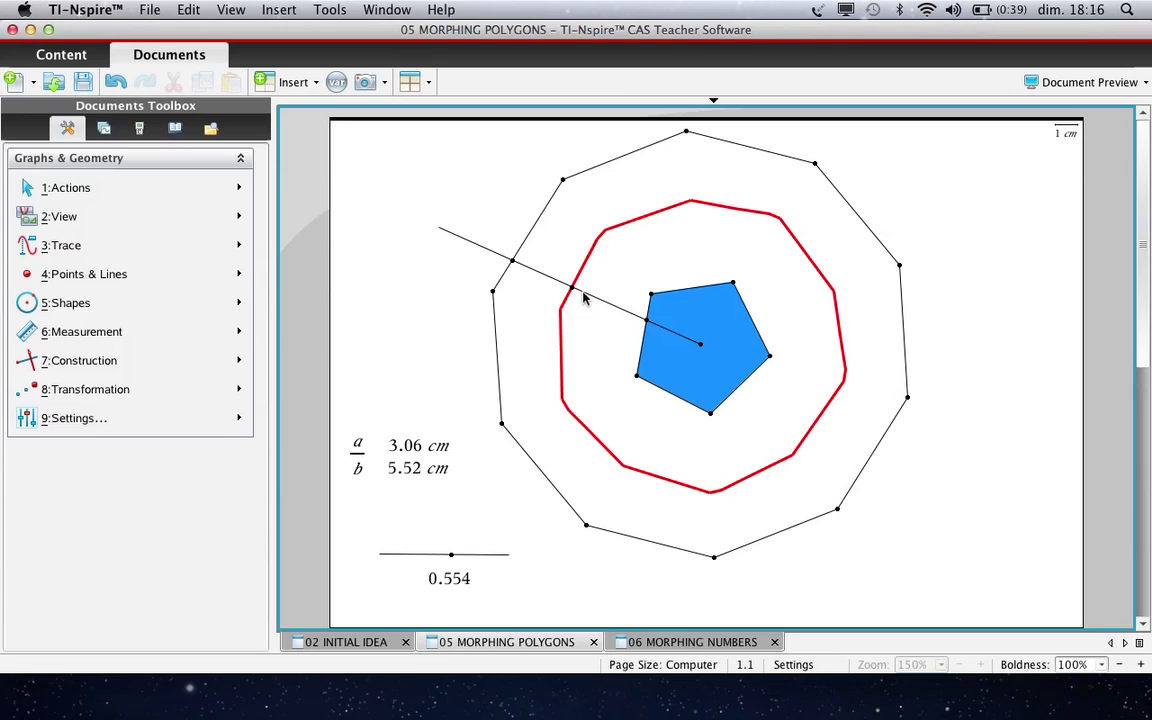
pyautogui.click(572, 288)
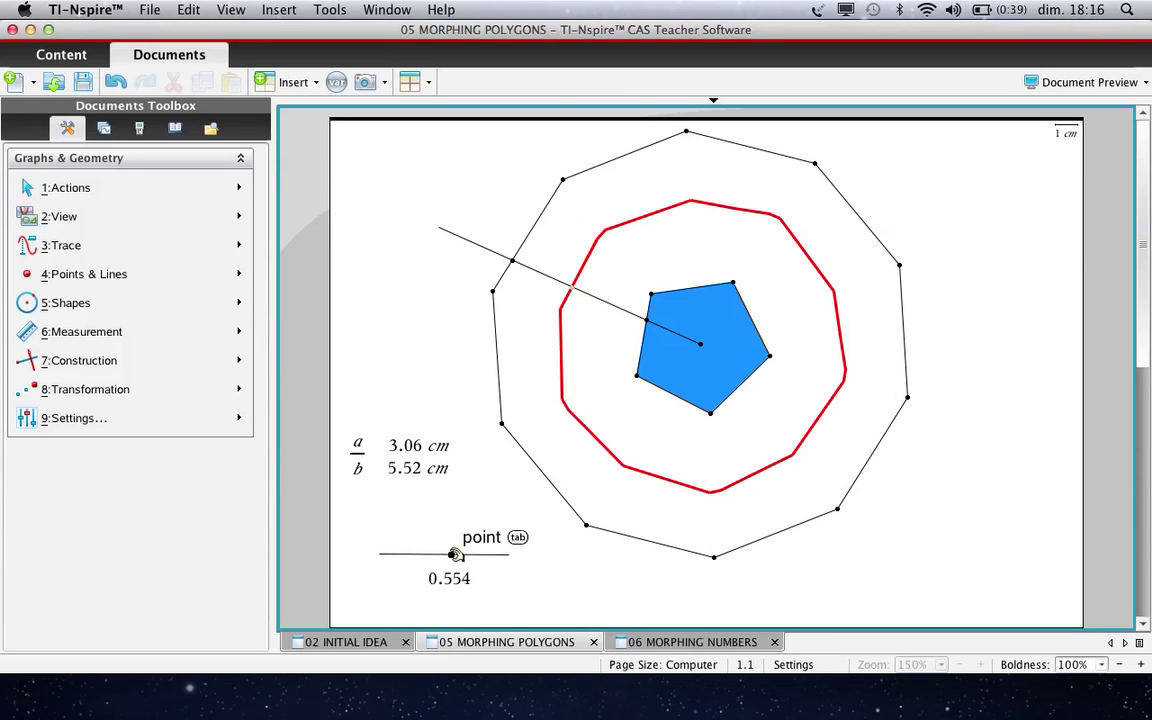
pyautogui.moveTo(453, 555)
pyautogui.mouseDown()
pyautogui.moveTo(389, 553)
pyautogui.moveTo(478, 553)
pyautogui.moveTo(447, 554)
pyautogui.mouseUp()
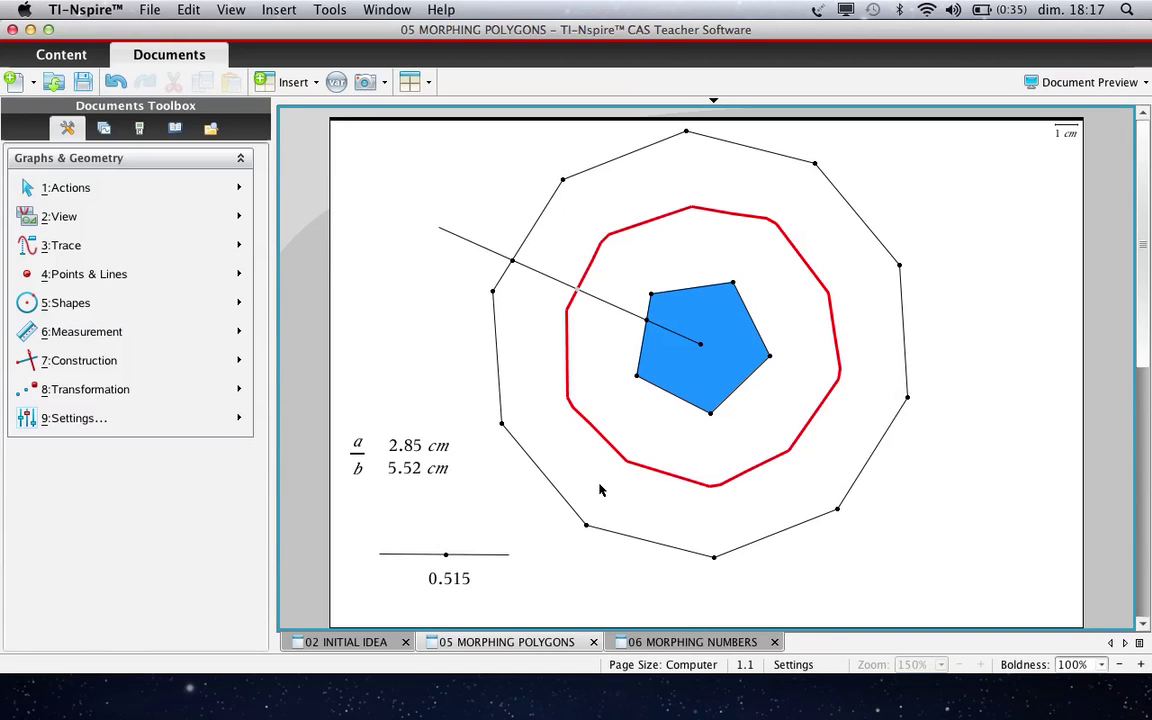
# - On page 1.2, slide the pentagon-edge point to swing the ray and try the constr slider
pyautogui.press('super+Right')
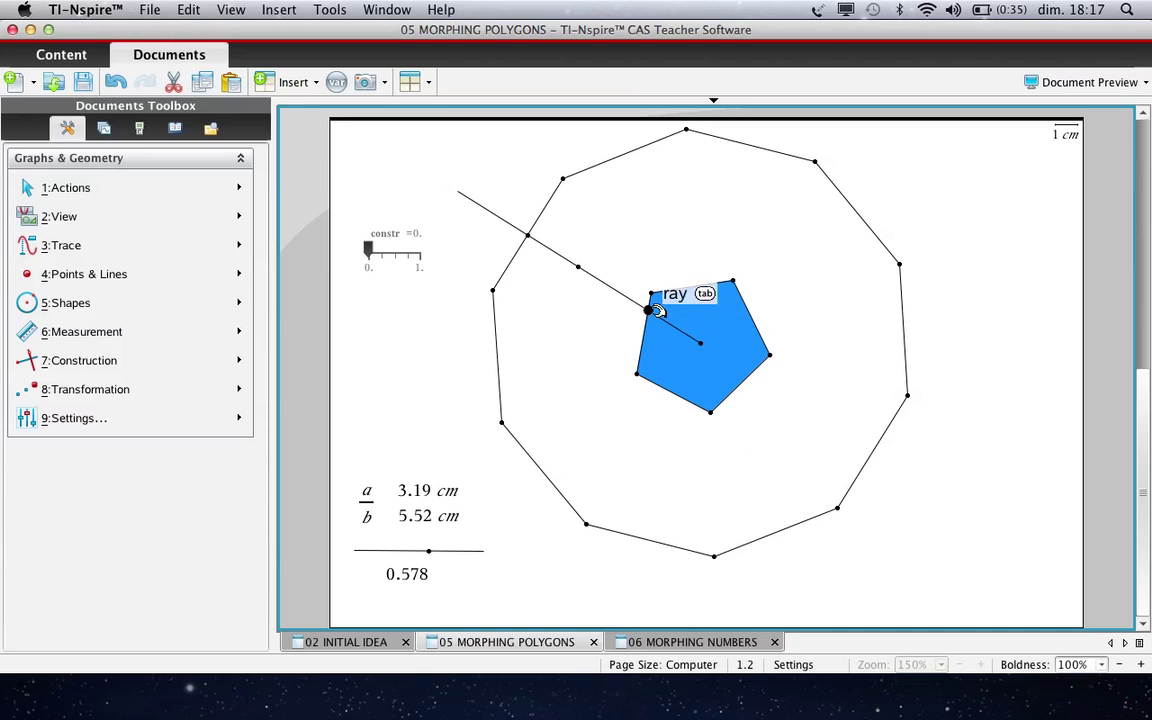
pyautogui.moveTo(649, 311)
pyautogui.mouseDown()
pyautogui.moveTo(643, 331)
pyautogui.moveTo(654, 297)
pyautogui.moveTo(684, 291)
pyautogui.moveTo(650, 301)
pyautogui.moveTo(646, 316)
pyautogui.mouseUp()
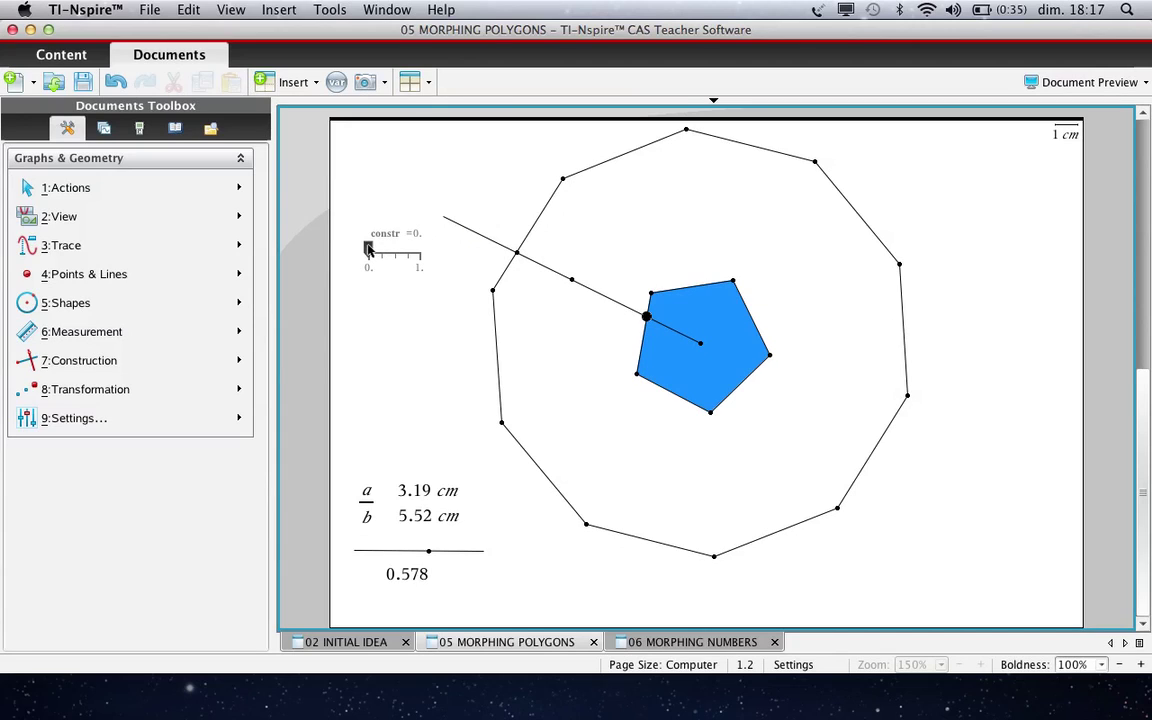
pyautogui.moveTo(368, 249)
pyautogui.mouseDown()
pyautogui.moveTo(404, 246)
pyautogui.moveTo(368, 249)
pyautogui.mouseUp()
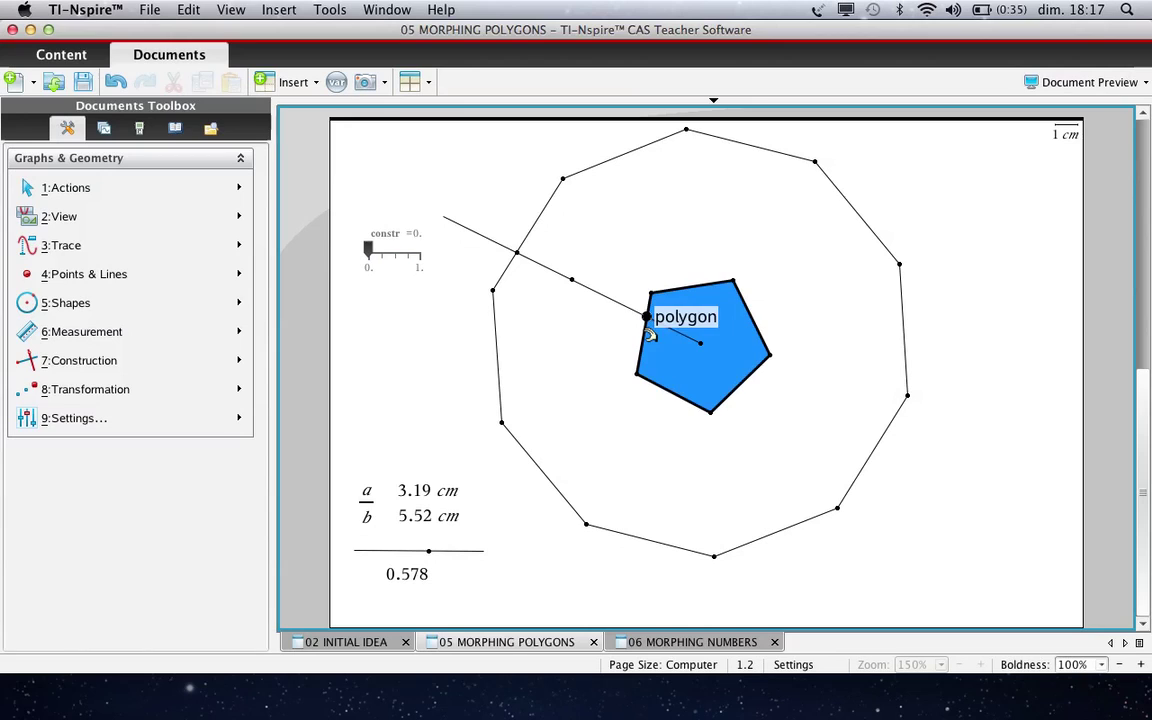
# - Raise constr to 1 to show the red construction line, then move the pentagon point to rotate the ray
pyautogui.moveTo(648, 318); pyautogui.dragTo(649, 303)
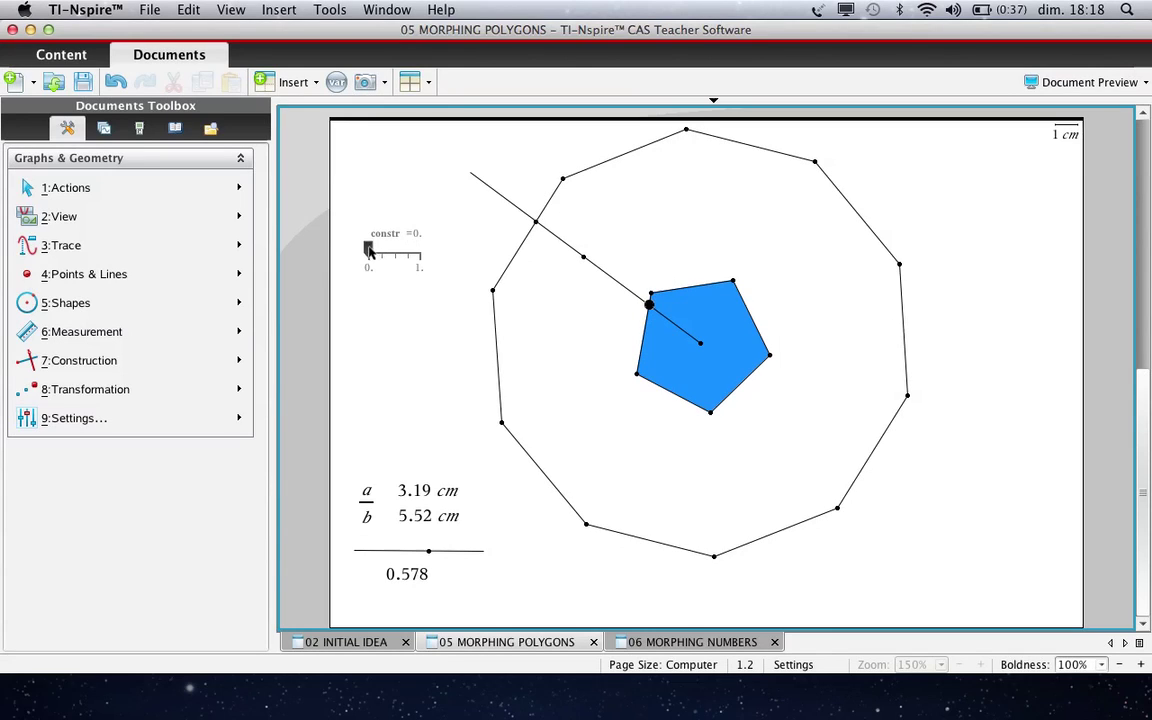
pyautogui.moveTo(369, 250); pyautogui.dragTo(404, 246)
pyautogui.moveTo(405, 246); pyautogui.dragTo(428, 245)
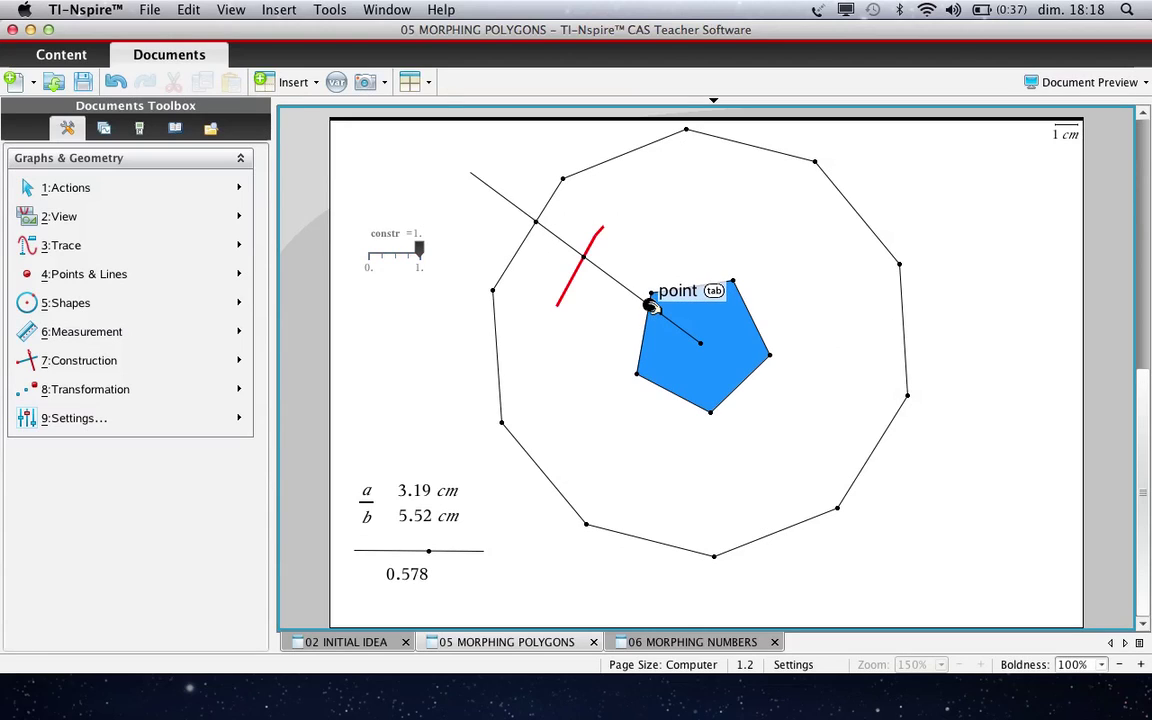
pyautogui.moveTo(650, 305); pyautogui.dragTo(647, 316)
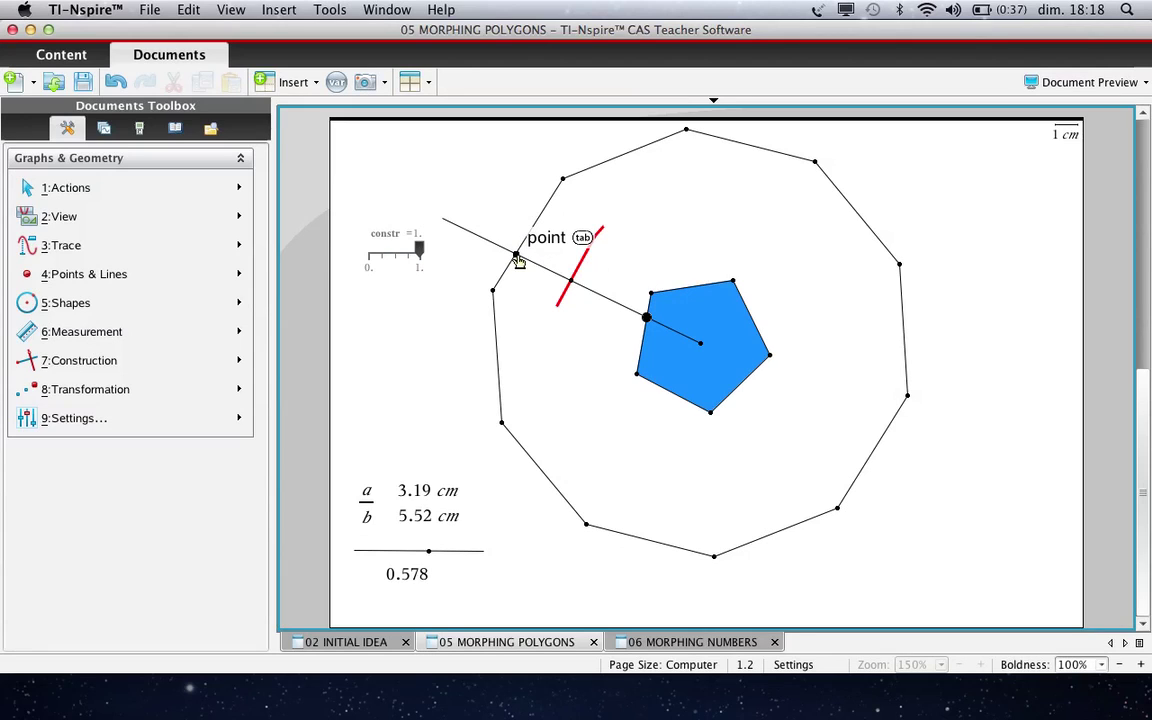
pyautogui.moveTo(649, 316); pyautogui.dragTo(651, 338)
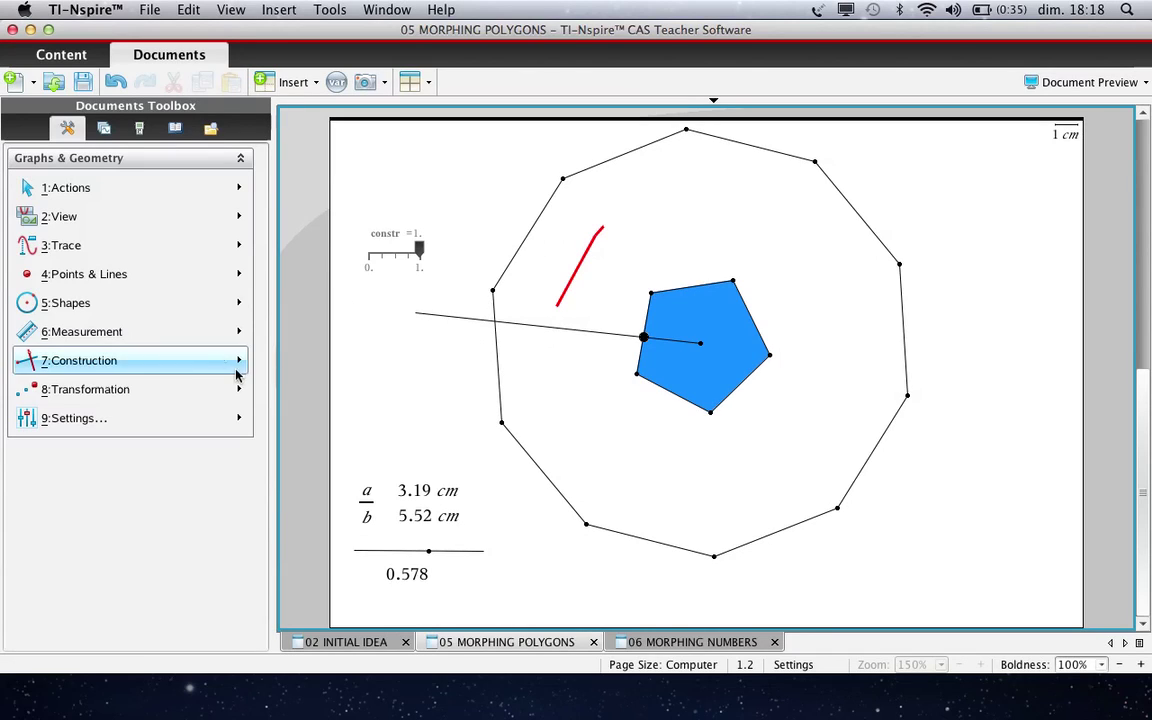
# - Dilate the ray's decagon-side intersection by the 0.578 ratio toward the pentagon-edge point
pyautogui.click(174, 395)
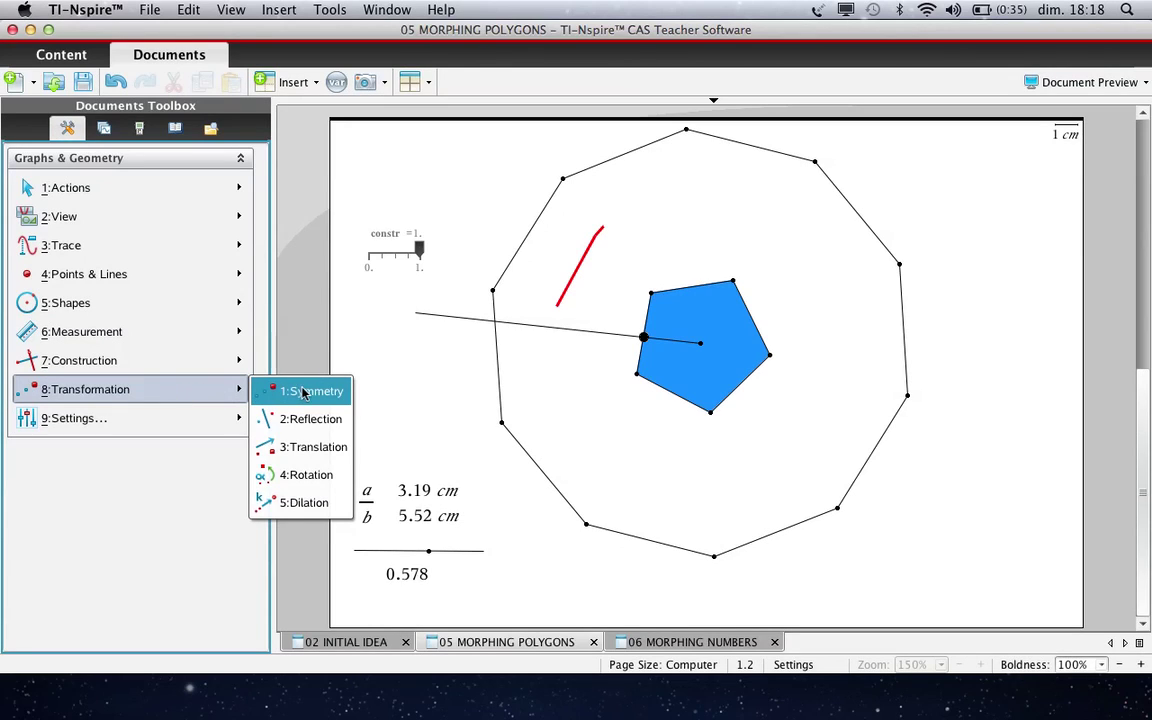
pyautogui.click(303, 503)
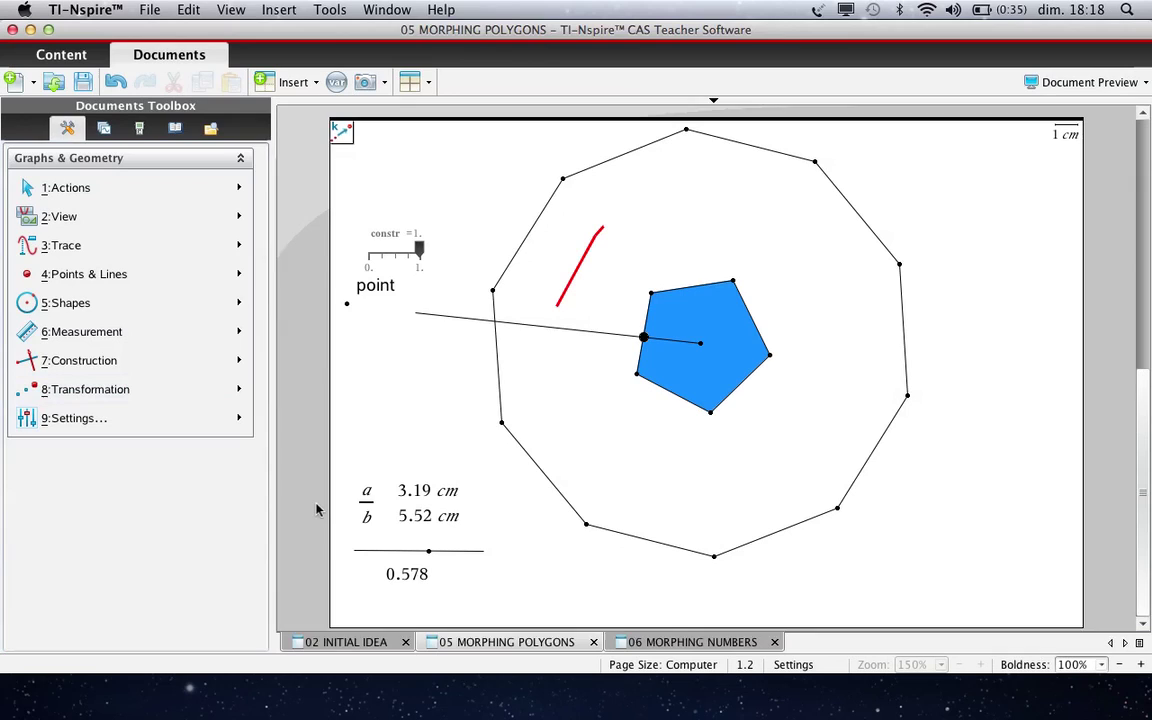
pyautogui.click(643, 336)
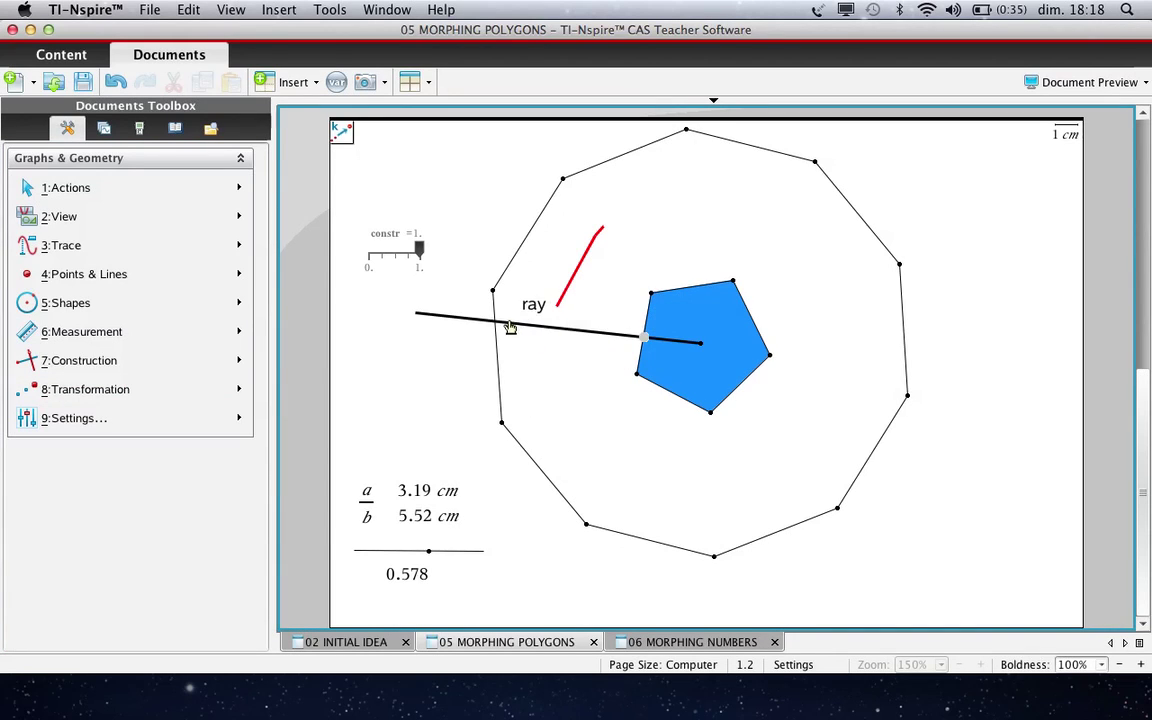
pyautogui.click(495, 318)
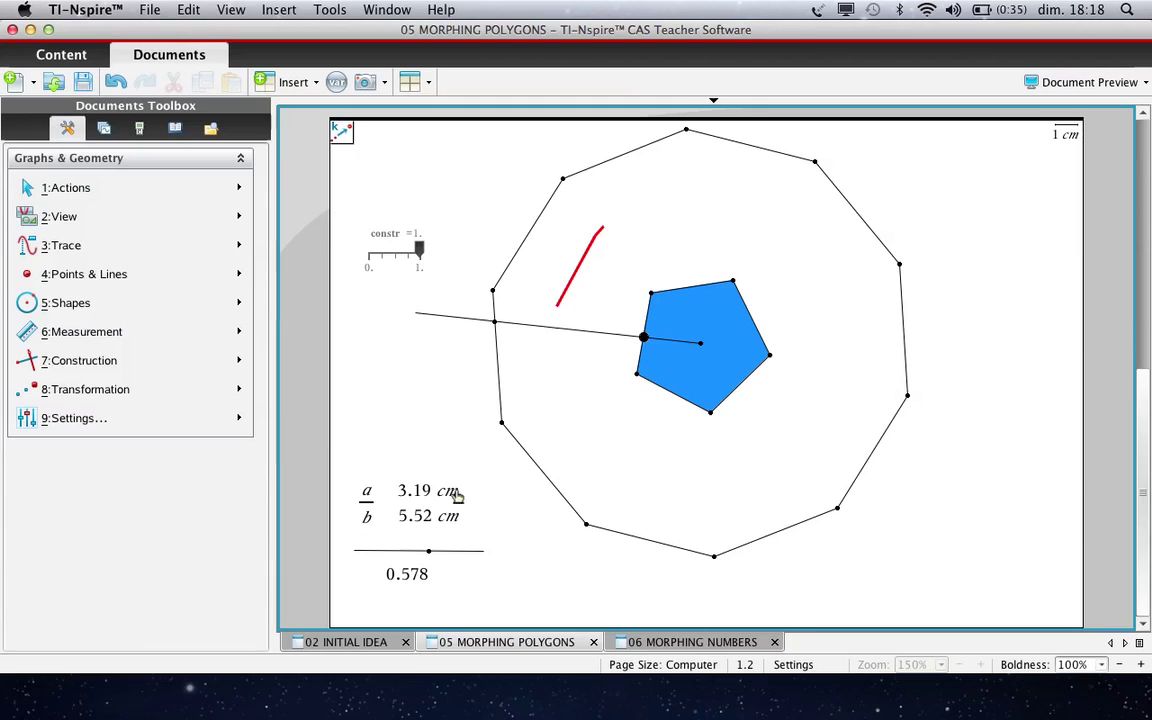
pyautogui.click(415, 580)
pyautogui.press('Escape')
# - Construct the locus of the dilated point driven by the point on the pentagon edge
pyautogui.click(236, 360)
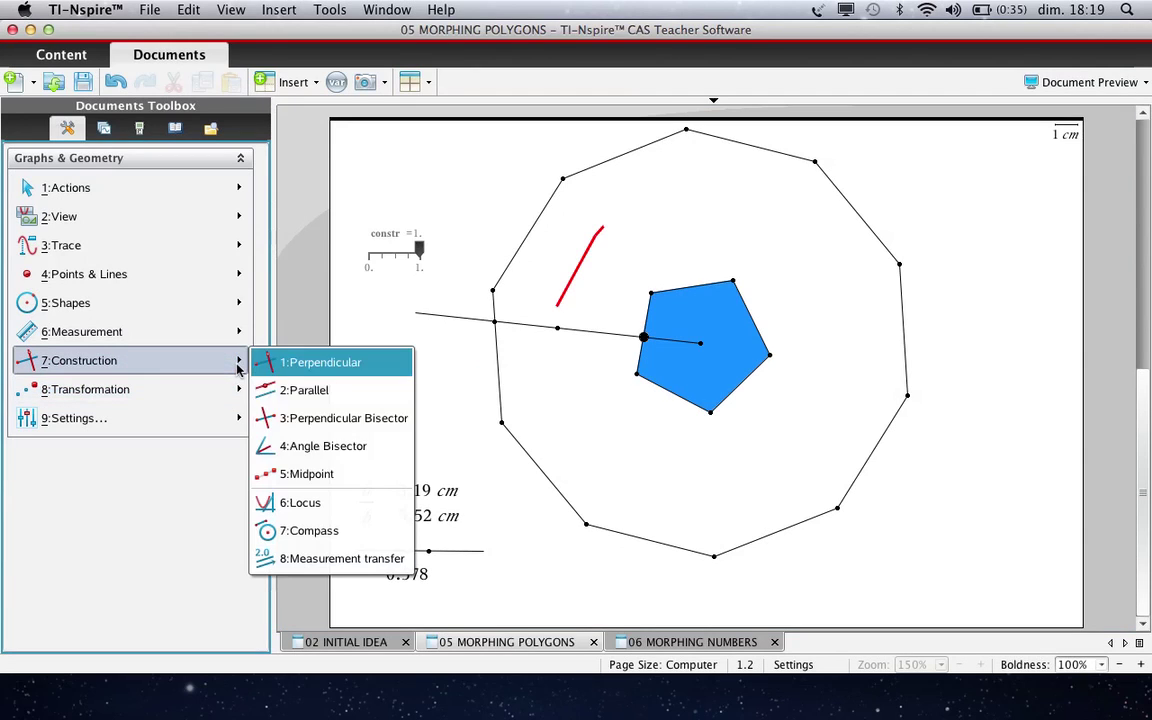
pyautogui.click(320, 499)
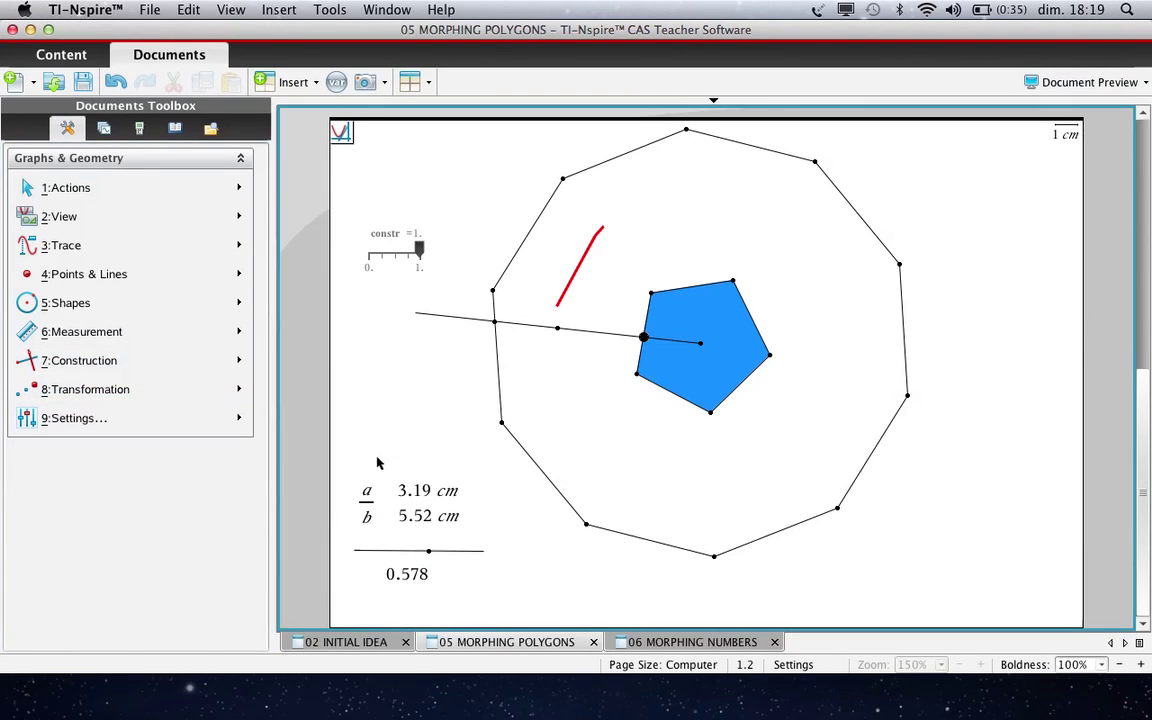
pyautogui.click(558, 330)
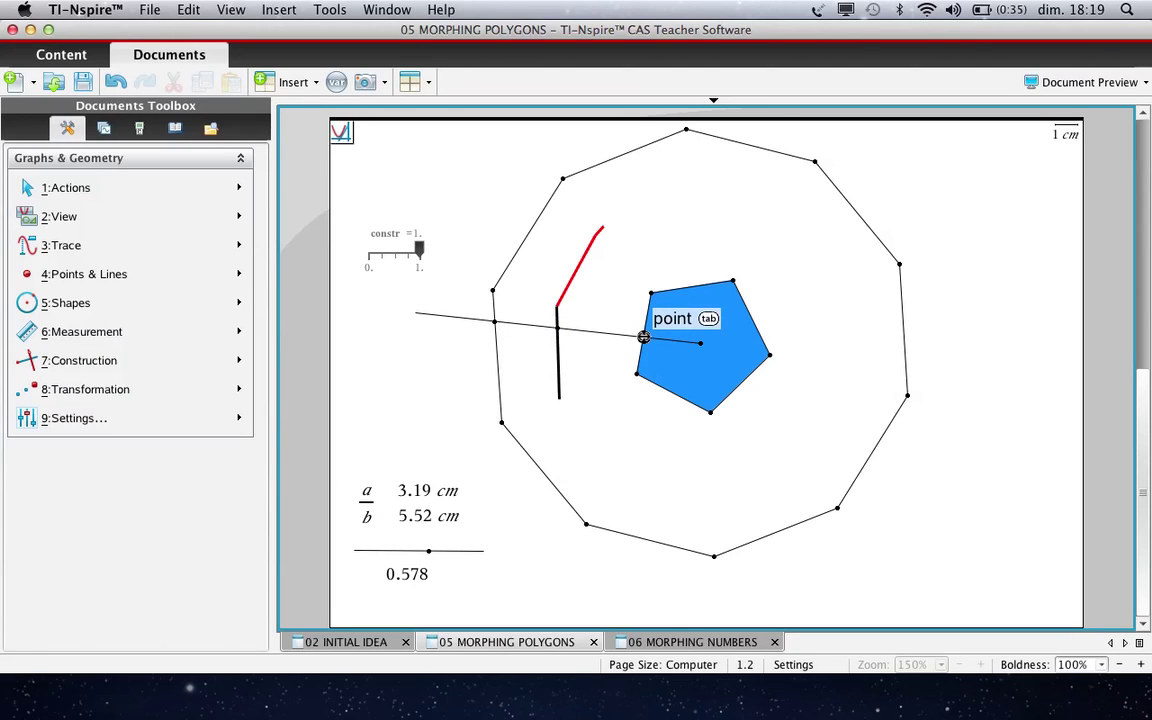
pyautogui.click(643, 337)
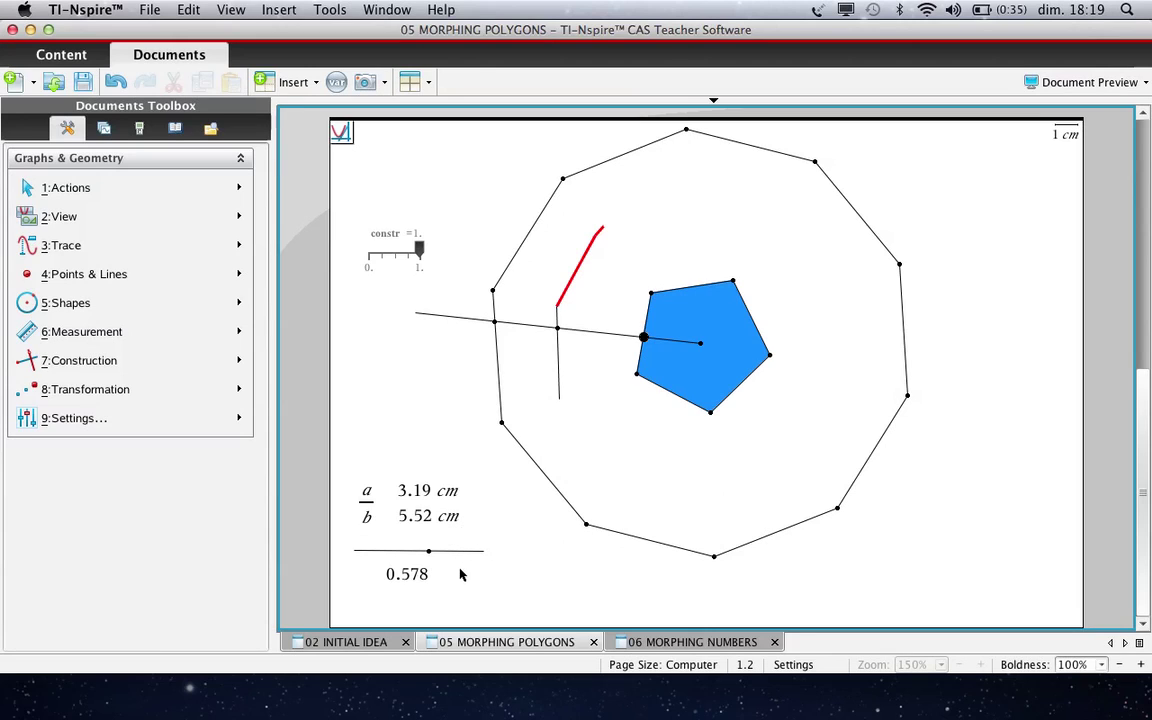
# - Change length a in the a/b ratio to shift the locus, then return to page 1.1
pyautogui.moveTo(433, 549); pyautogui.dragTo(463, 550)
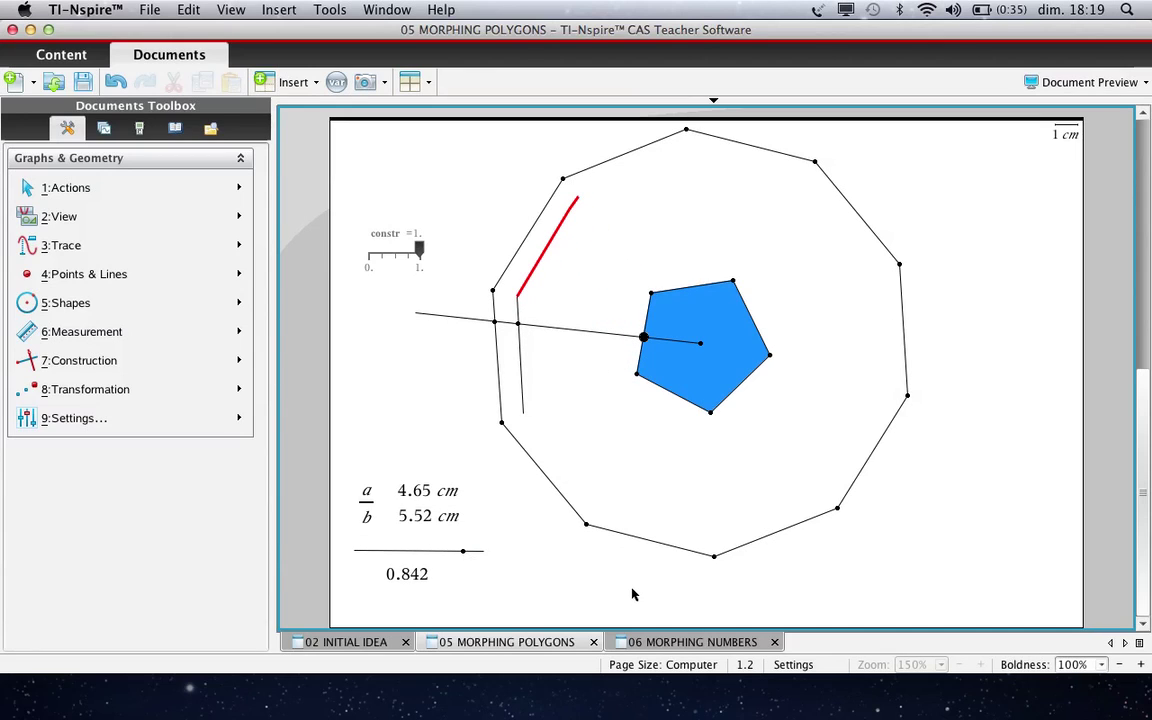
pyautogui.press('super+Left')
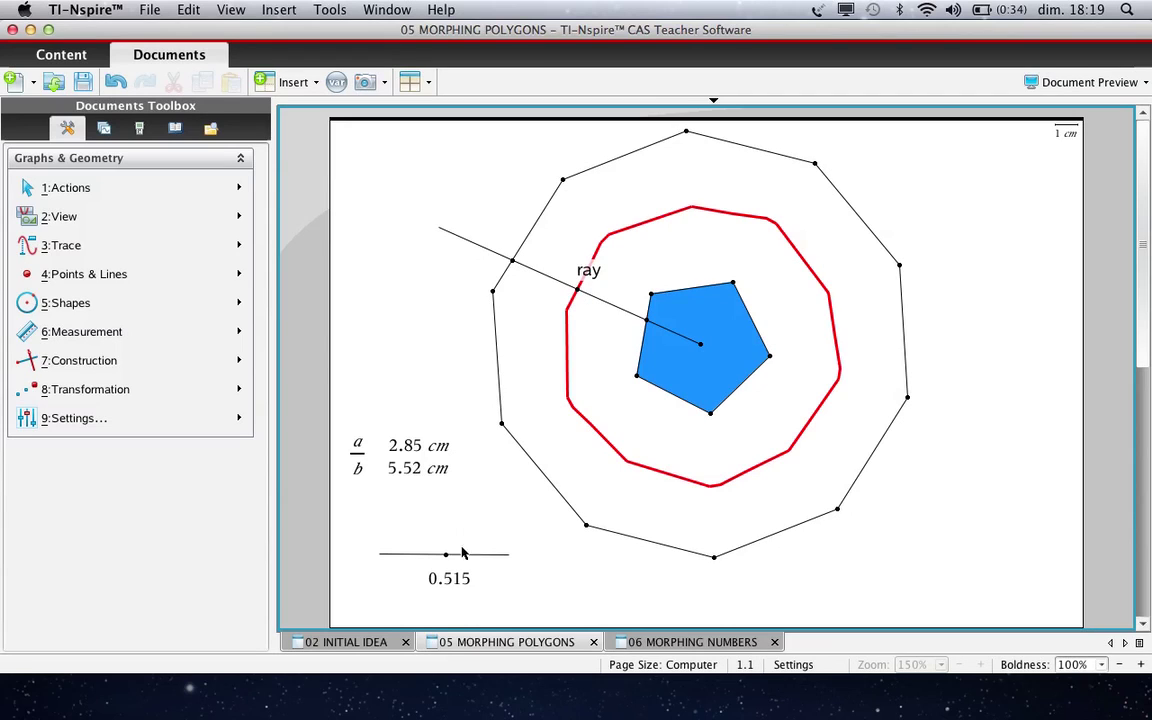
# - Set the morph ratio to 0.516 and rotate the blue pentagon about its centre
pyautogui.moveTo(446, 553)
pyautogui.mouseDown()
pyautogui.moveTo(381, 553)
pyautogui.moveTo(447, 553)
pyautogui.mouseUp()
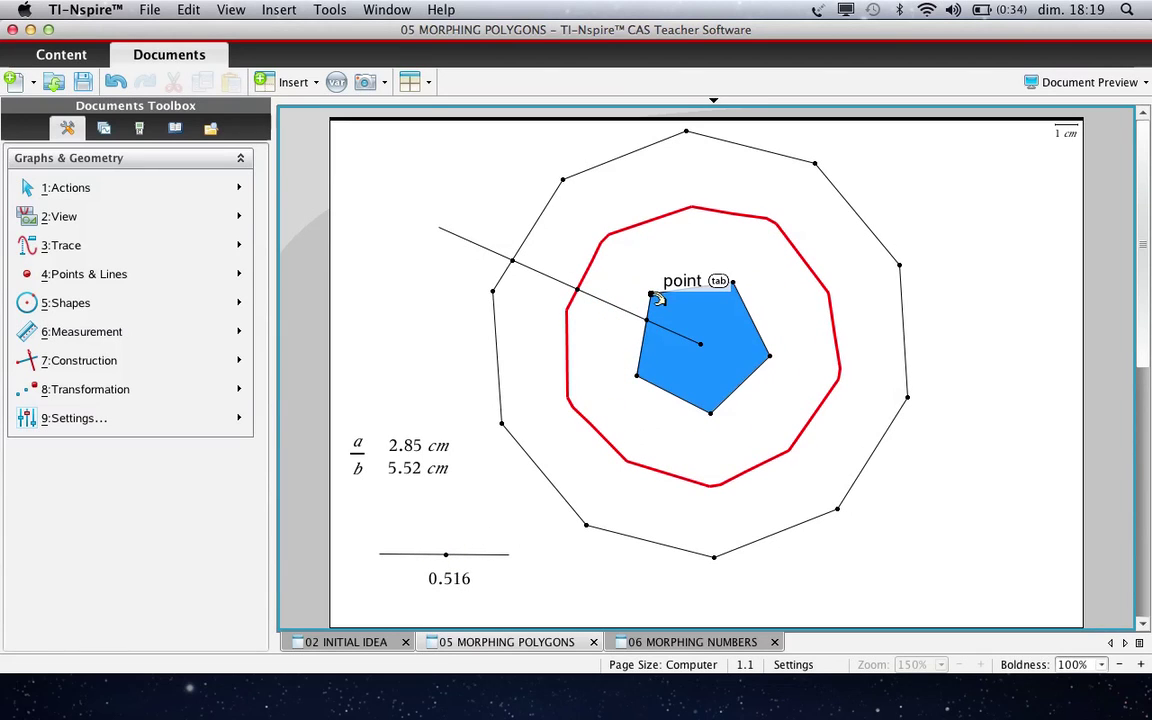
pyautogui.moveTo(656, 295)
pyautogui.mouseDown()
pyautogui.moveTo(638, 337)
pyautogui.moveTo(620, 314)
pyautogui.moveTo(671, 285)
pyautogui.moveTo(690, 313)
pyautogui.moveTo(625, 311)
pyautogui.moveTo(653, 296)
pyautogui.moveTo(630, 311)
pyautogui.moveTo(642, 310)
pyautogui.mouseUp()
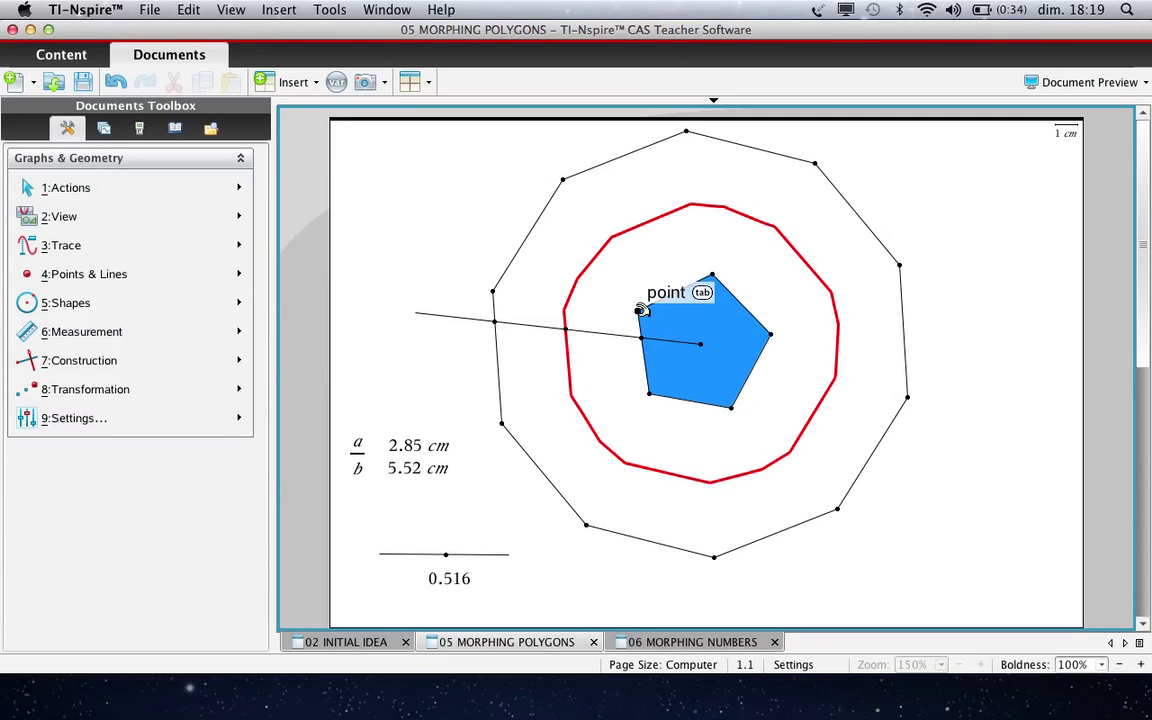
# - Switch to 06 MORPHING NUMBERS and slide the slider right to morph the 1 into a 3
pyautogui.click(686, 642)
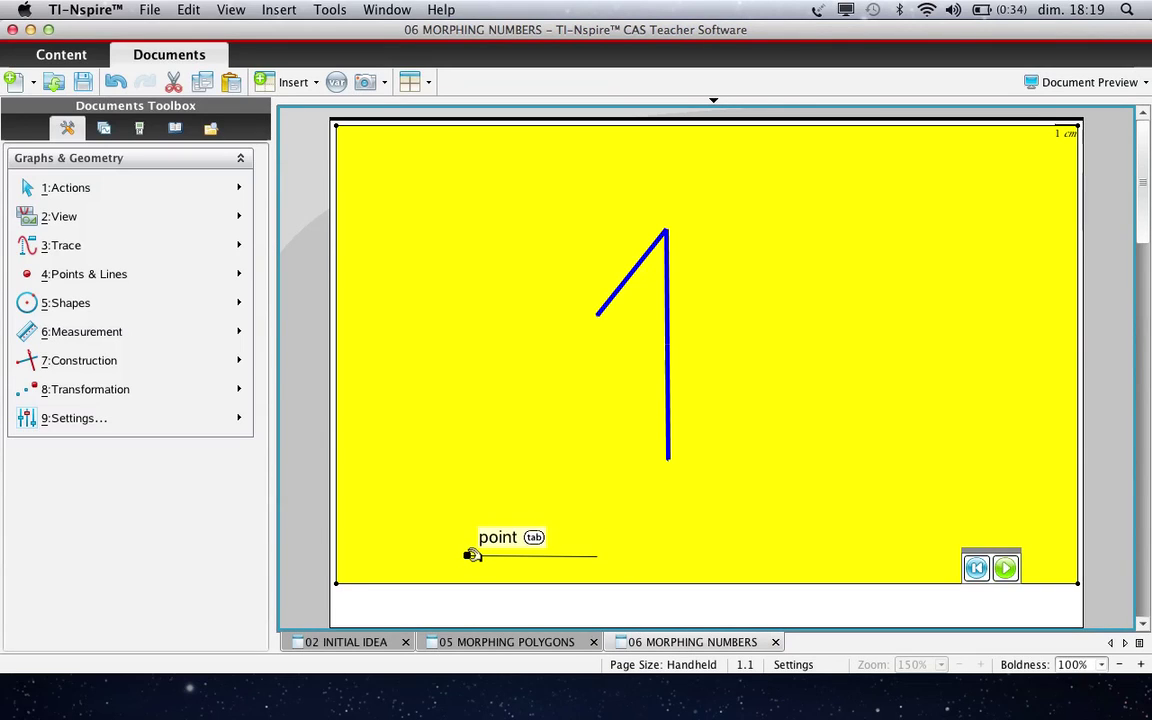
pyautogui.moveTo(472, 555); pyautogui.dragTo(524, 550)
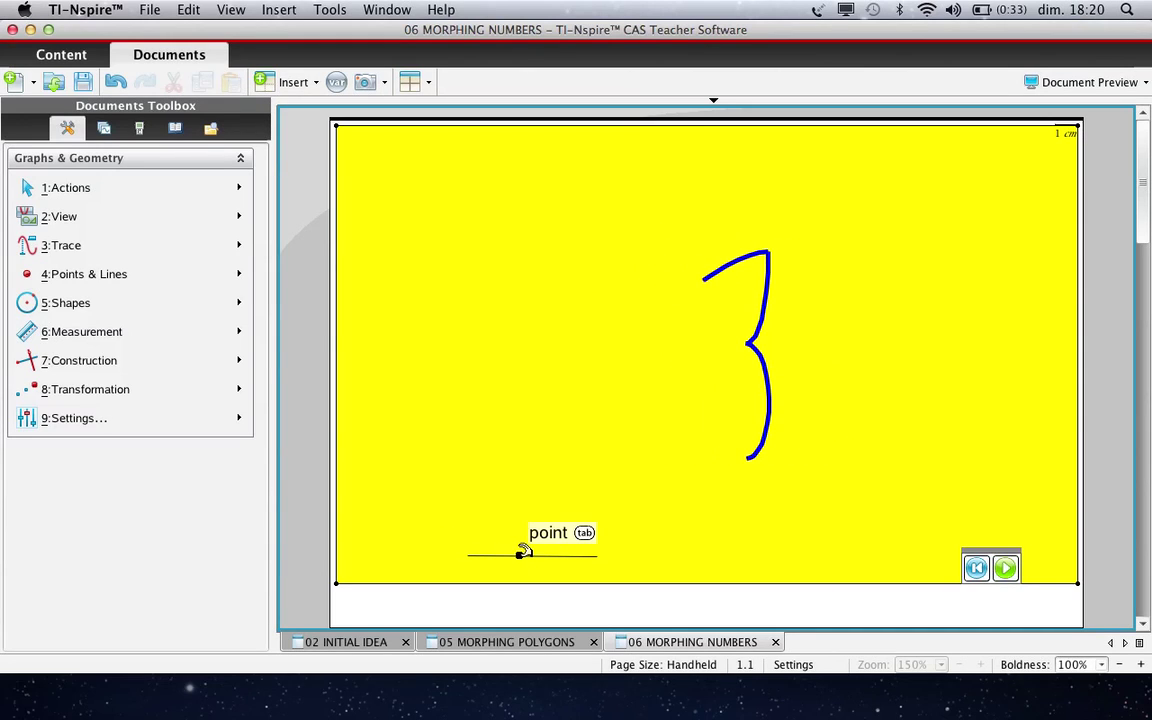
# - On page 1.2, lower the slider ratio to 0.565 and shift the blue point along the blue line
pyautogui.press('super+Right')
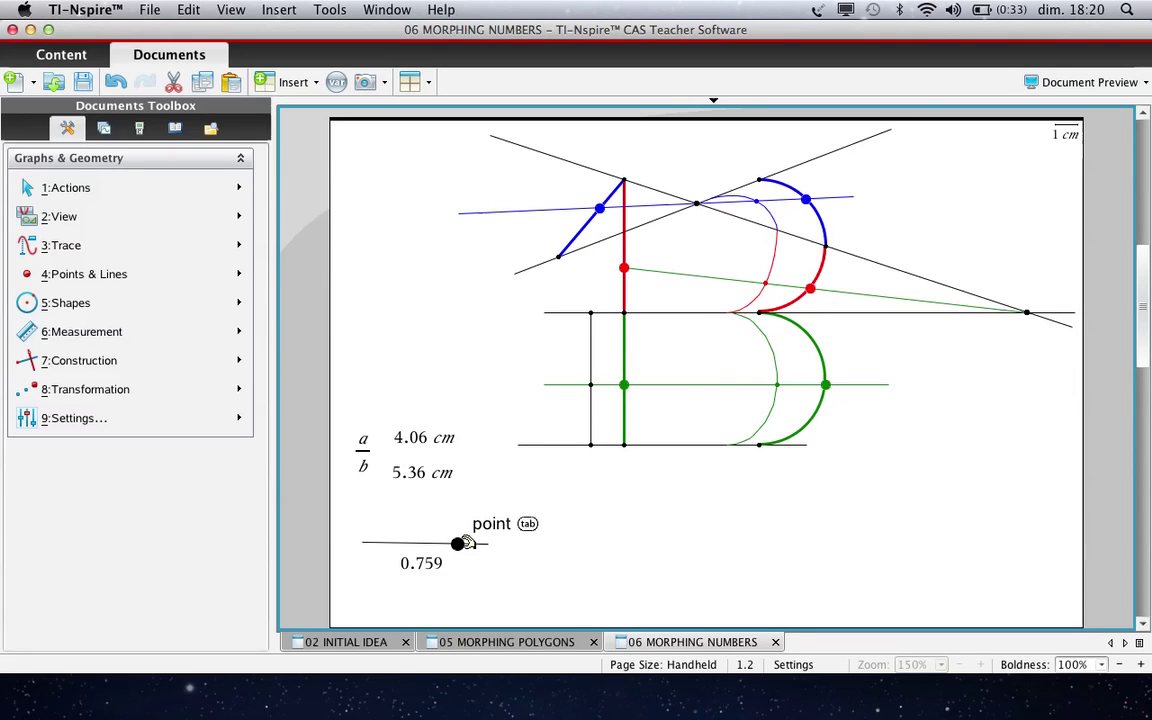
pyautogui.moveTo(463, 543); pyautogui.dragTo(433, 543)
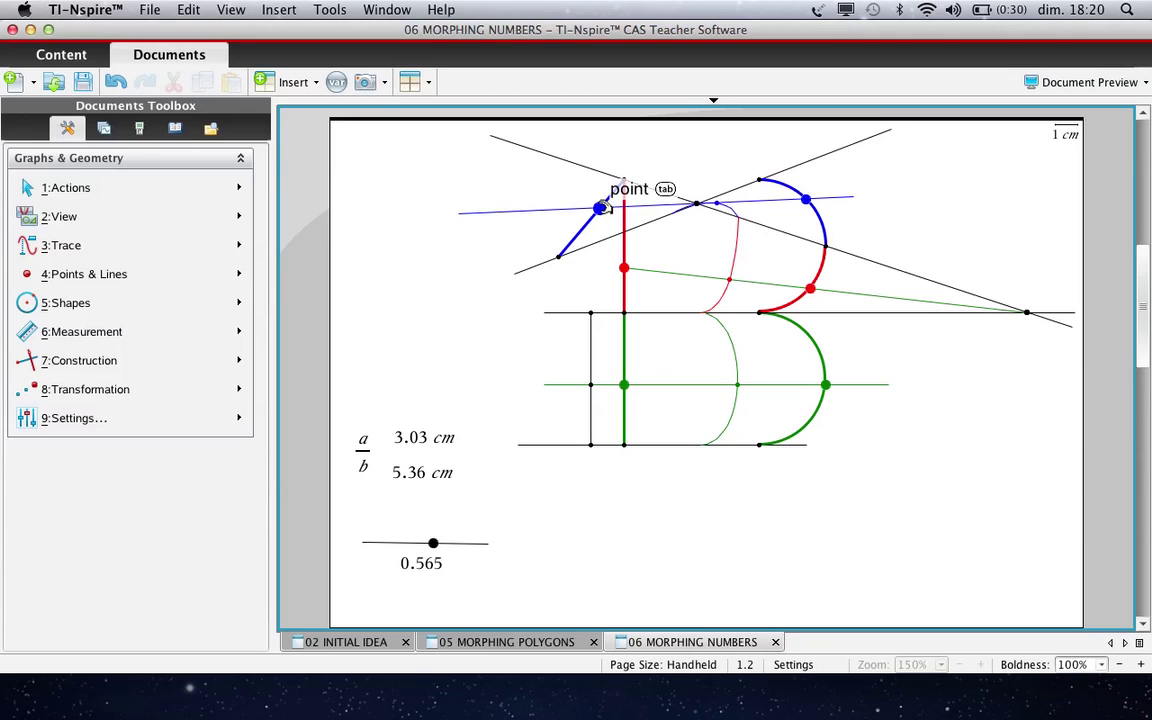
pyautogui.moveTo(603, 207)
pyautogui.mouseDown()
pyautogui.moveTo(585, 231)
pyautogui.moveTo(620, 188)
pyautogui.moveTo(607, 209)
pyautogui.mouseUp()
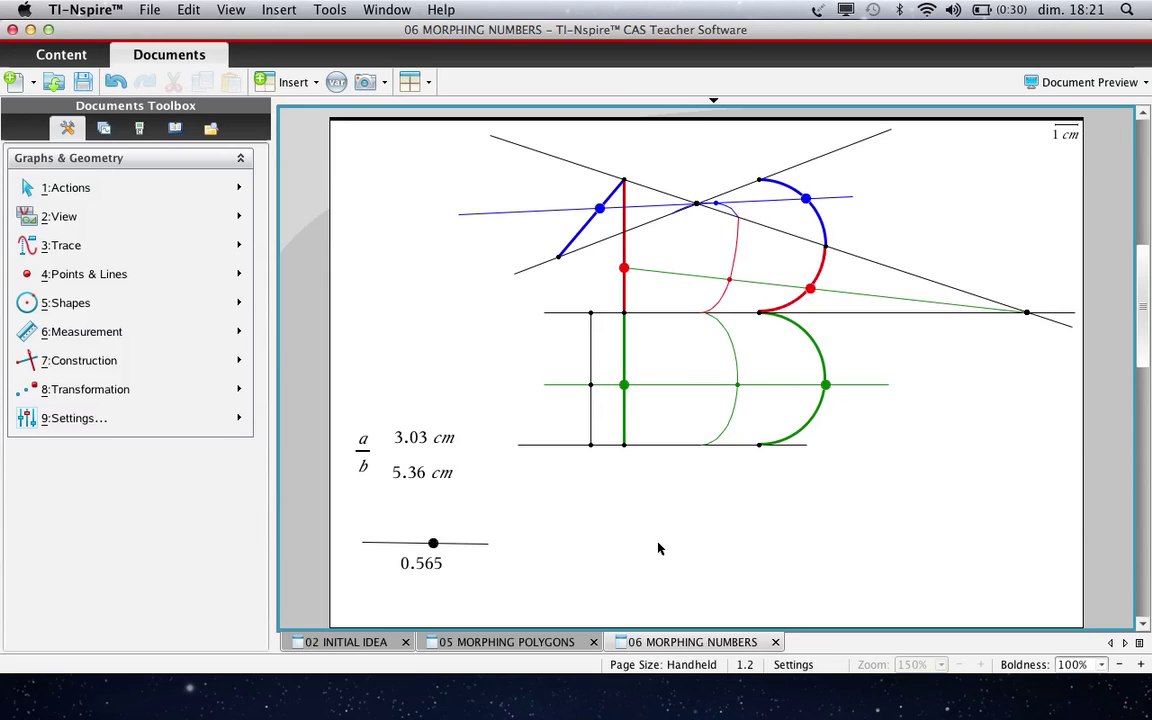
# - On page 1.3, raise the slider ratio so the blue 2 begins morphing toward a 4
pyautogui.press('super+Right')
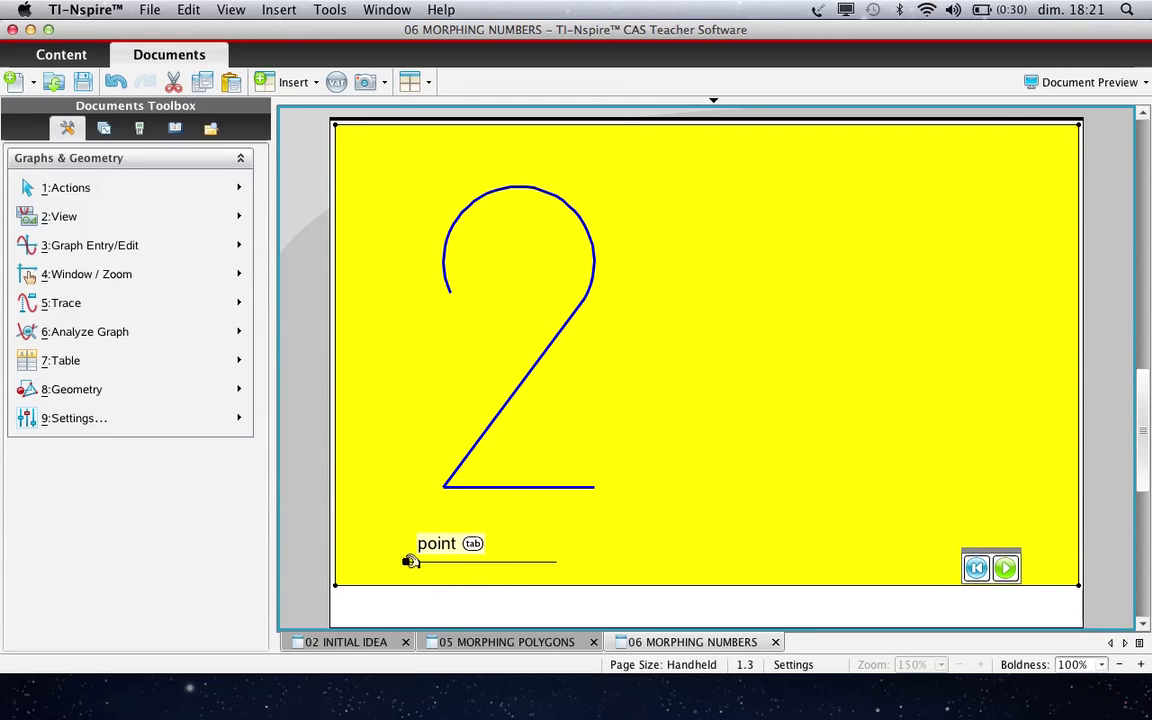
pyautogui.moveTo(427, 561); pyautogui.dragTo(470, 562)
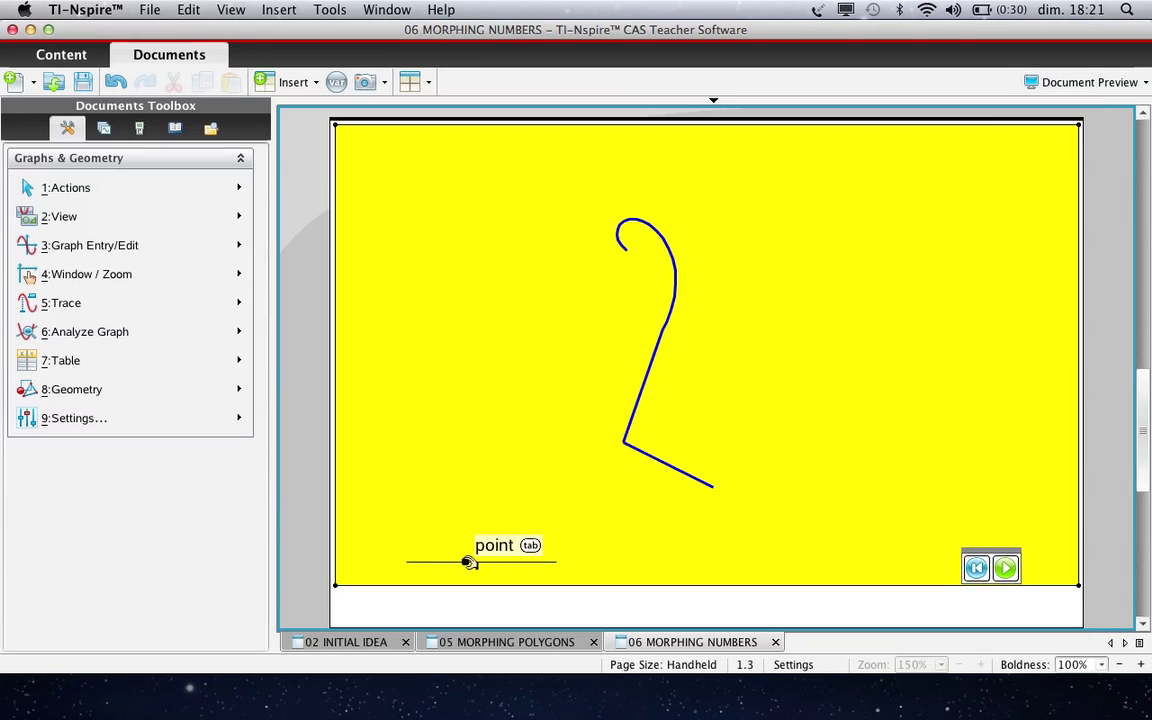
# - Advance to page 1.4, showing the 2-to-4 in-between curves at ratio 0.42
pyautogui.press('super+Page_Down')
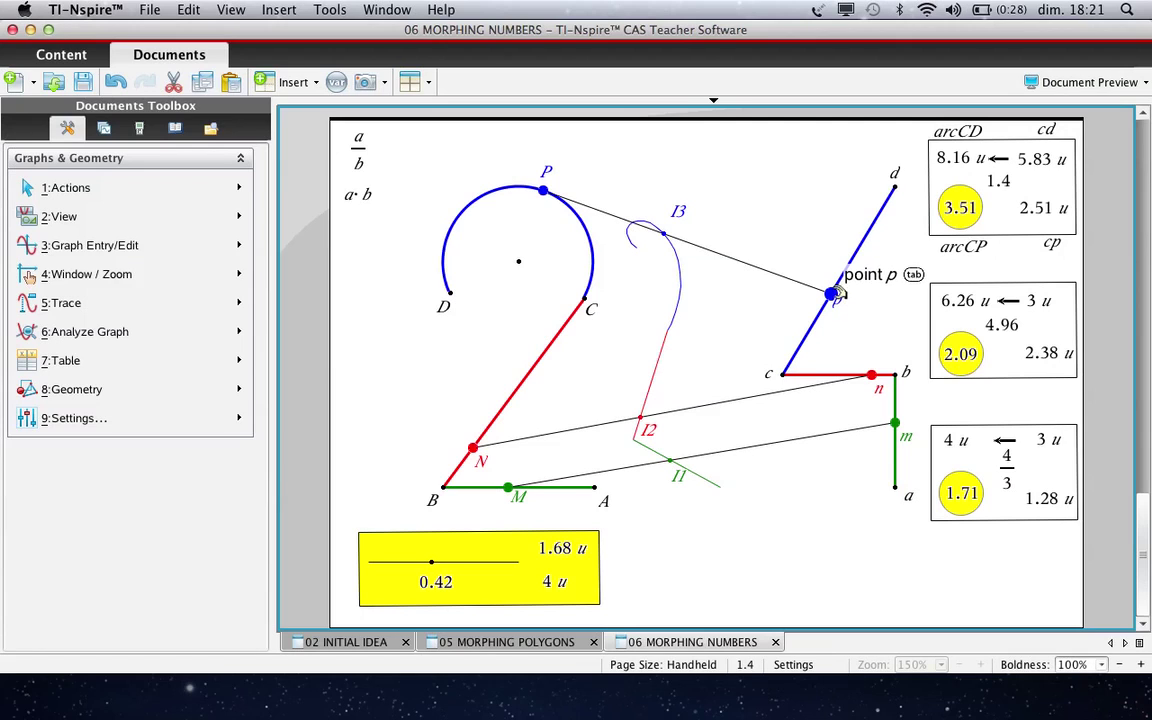
# - Slide point p along segment cd until arc CP reads 3.49 and cp 2.49
pyautogui.moveTo(841, 291)
pyautogui.mouseDown()
pyautogui.moveTo(858, 263)
pyautogui.moveTo(832, 297)
pyautogui.mouseUp()
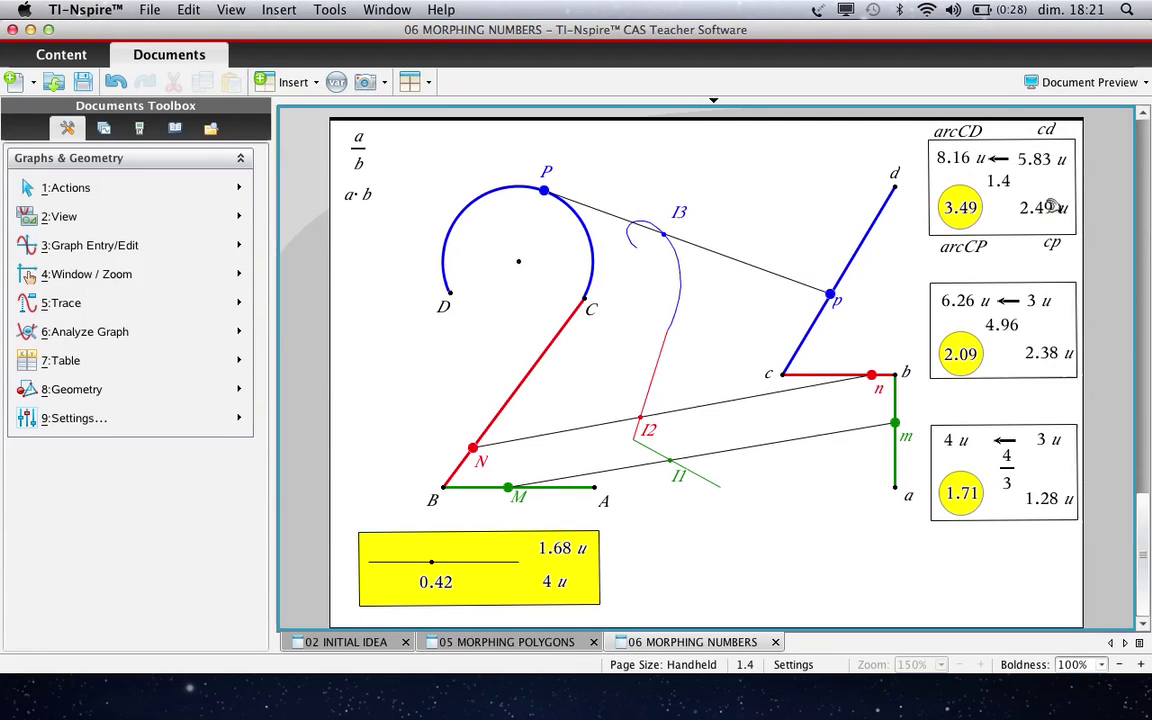